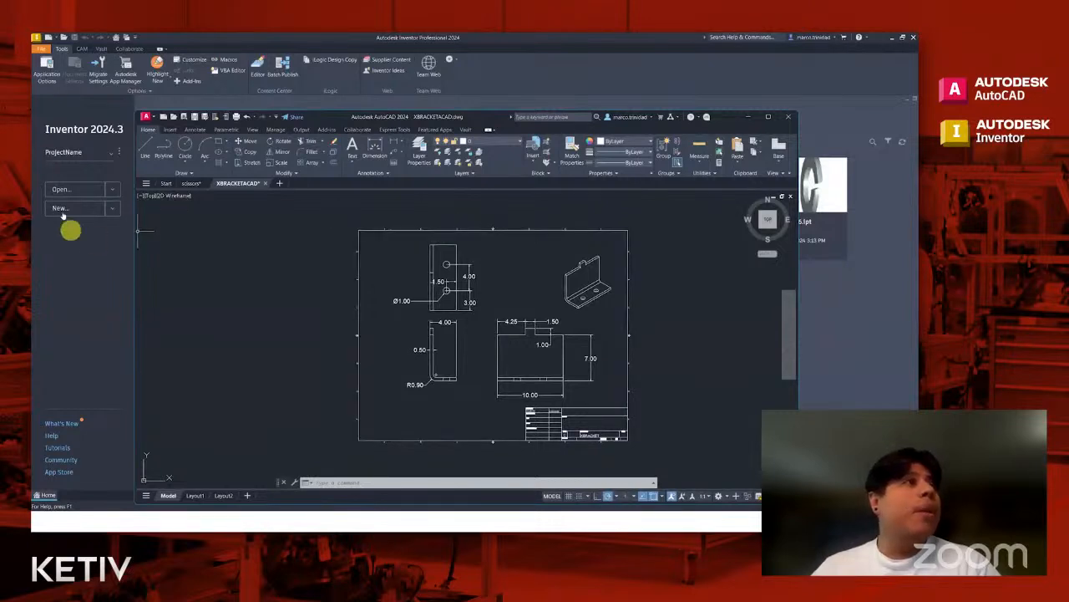
- Create a new part from the Standard.ipt template and start a 2D sketch
left_click(79, 256)
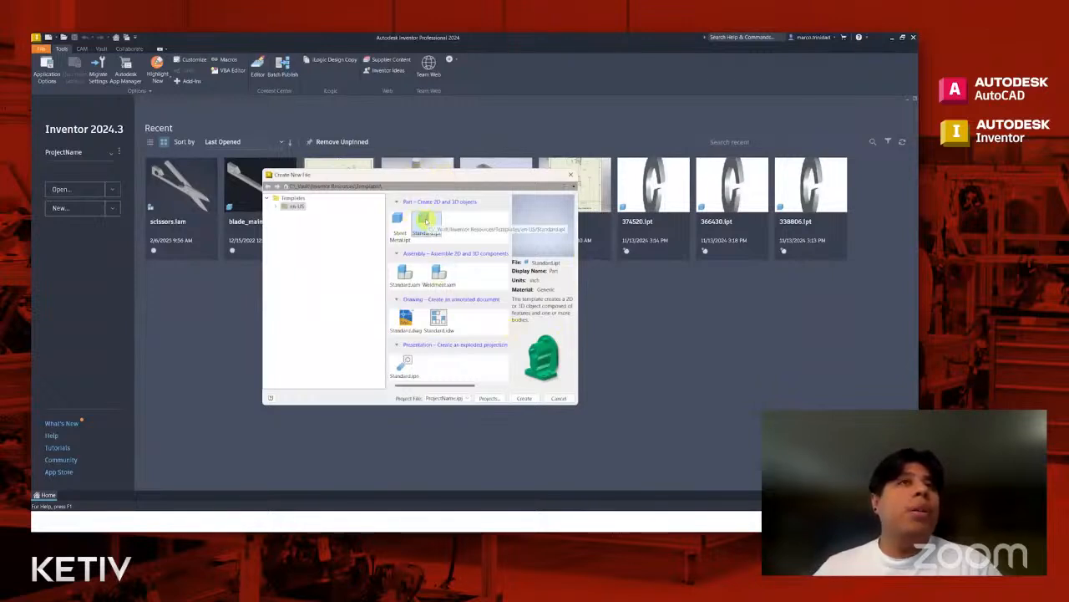
left_click(527, 398)
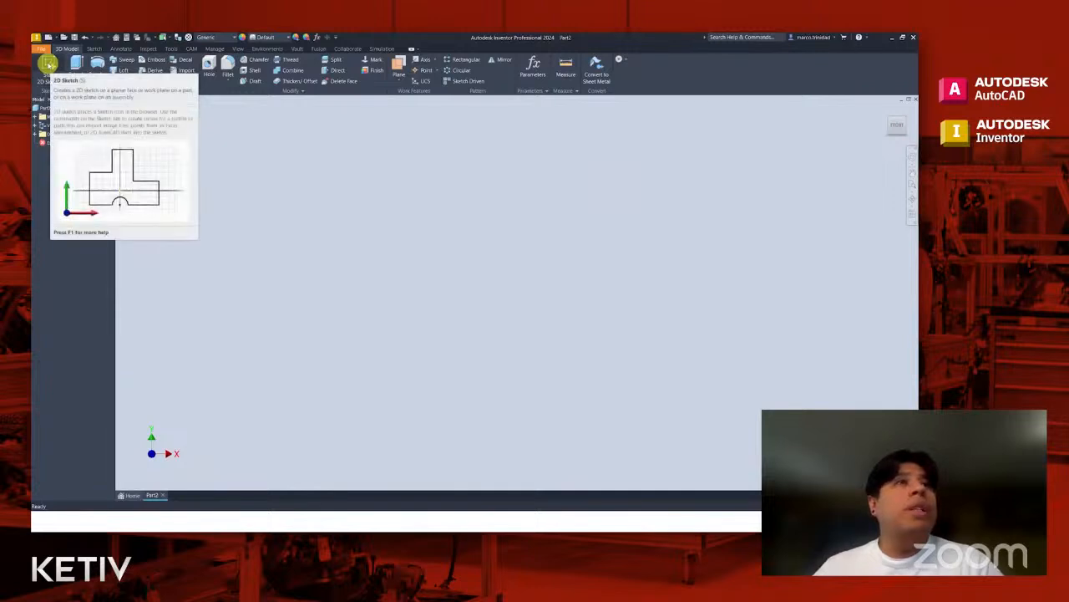
left_click(48, 63)
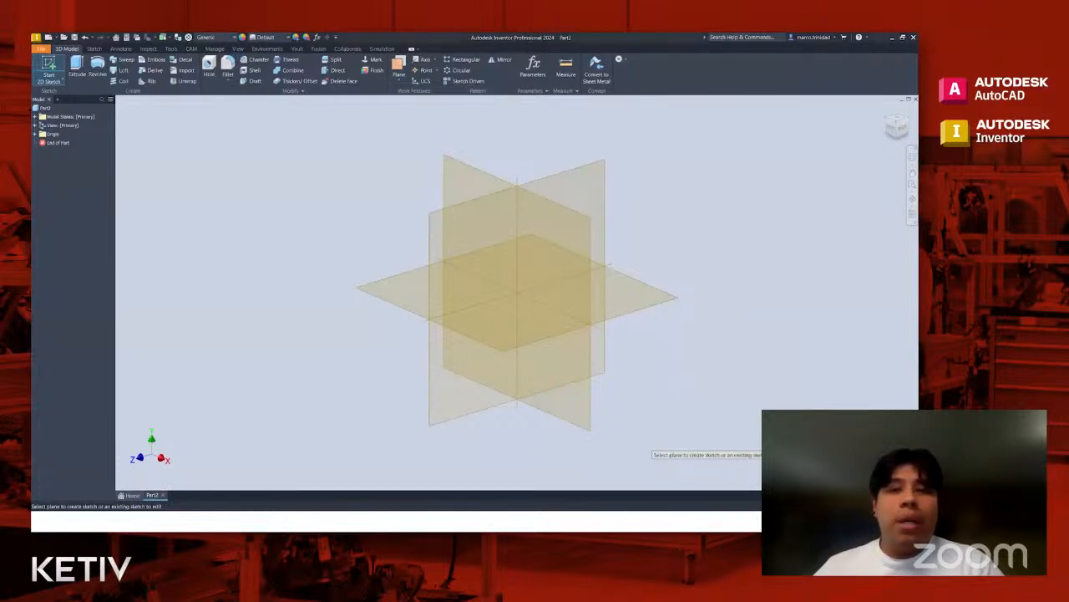
- Switch to the AutoCAD drawing XBRACKETACAD.dwg to examine the bracket's dimensioned views, and return to Inventor
key("alt+Tab")
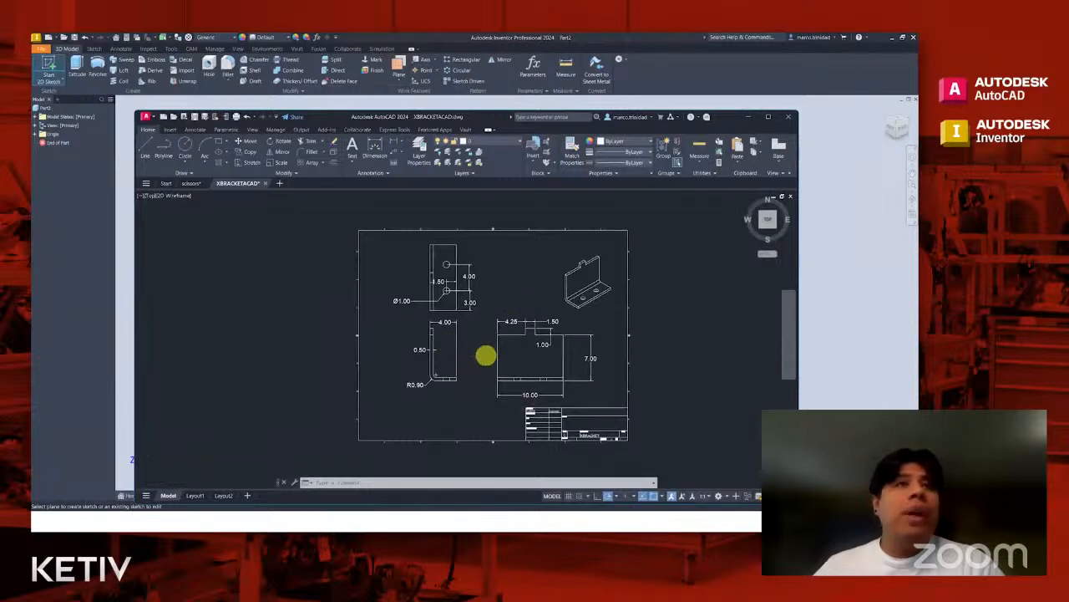
scroll(482, 355, "up", 2)
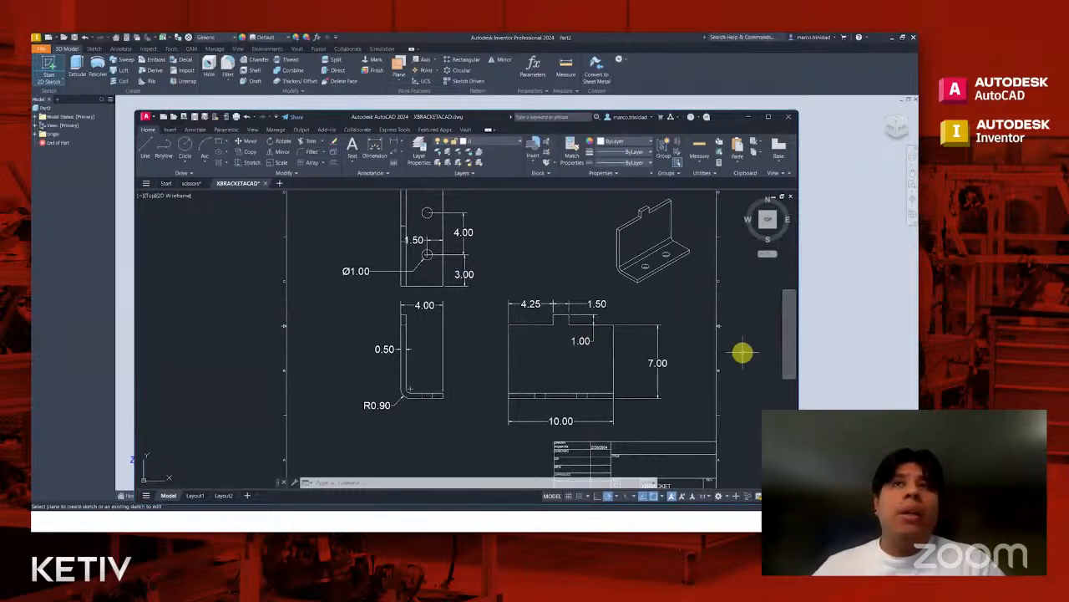
scroll(743, 351, "up", 2)
scroll(741, 352, "down", 2)
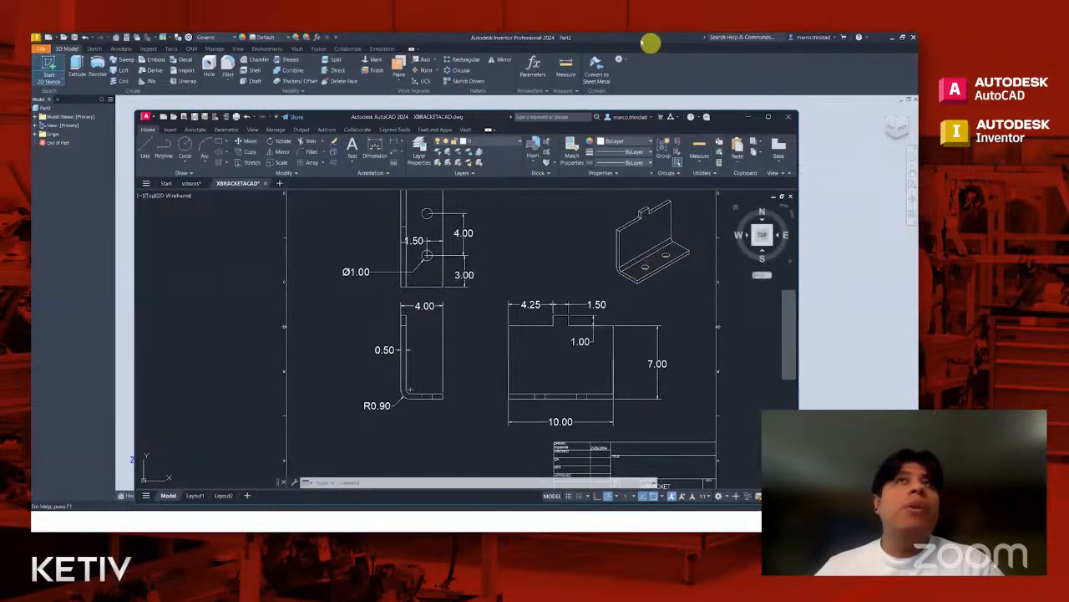
left_click(626, 40)
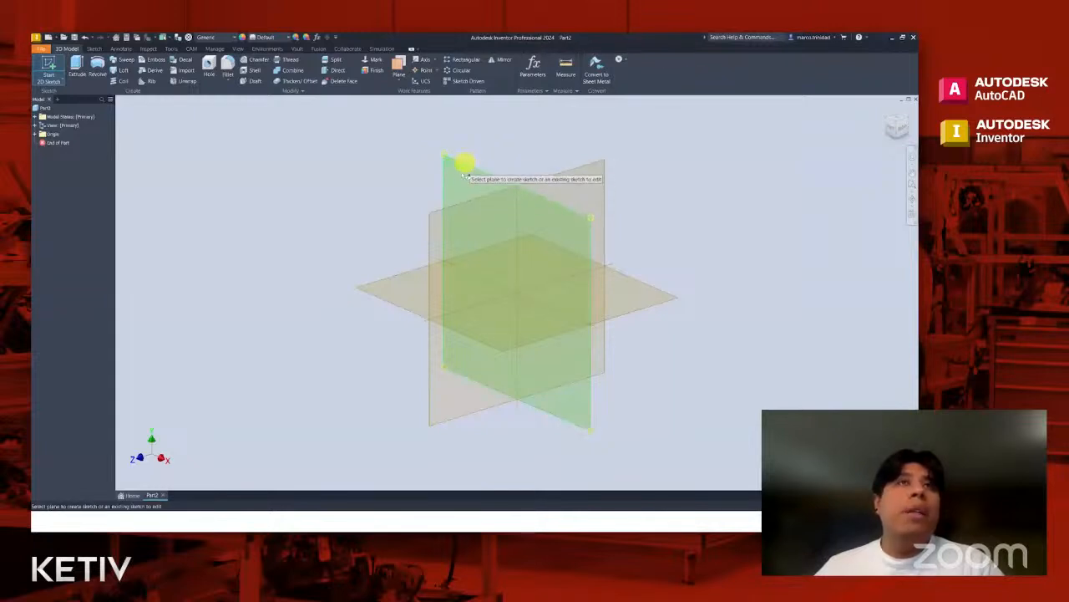
- Place the new sketch on the XY origin plane and view it straight from the front
left_click(459, 166)
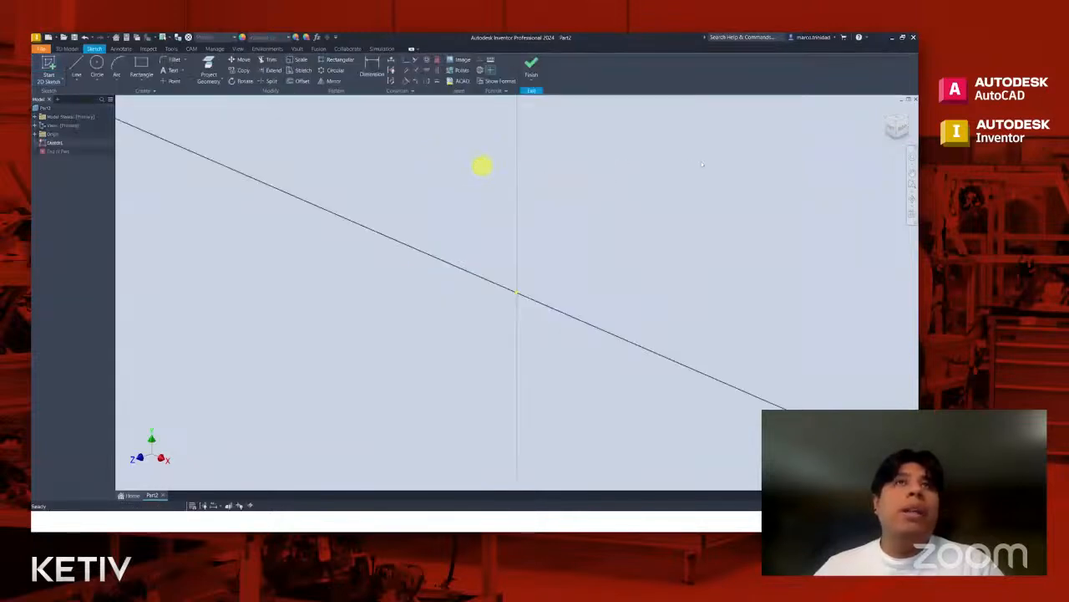
left_click(894, 130)
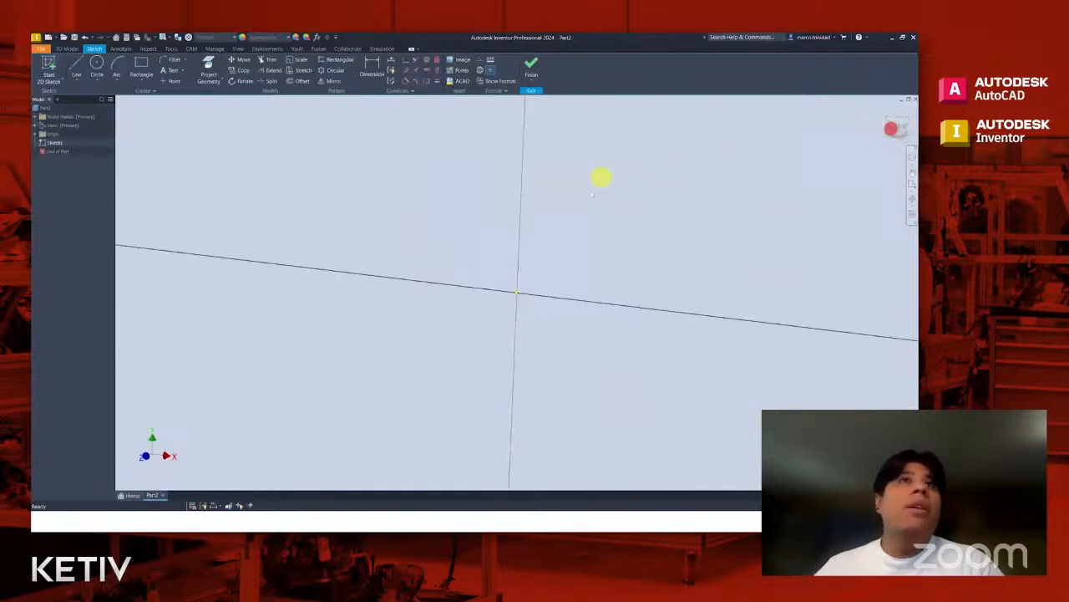
middle_click_drag(576, 195, 520, 264)
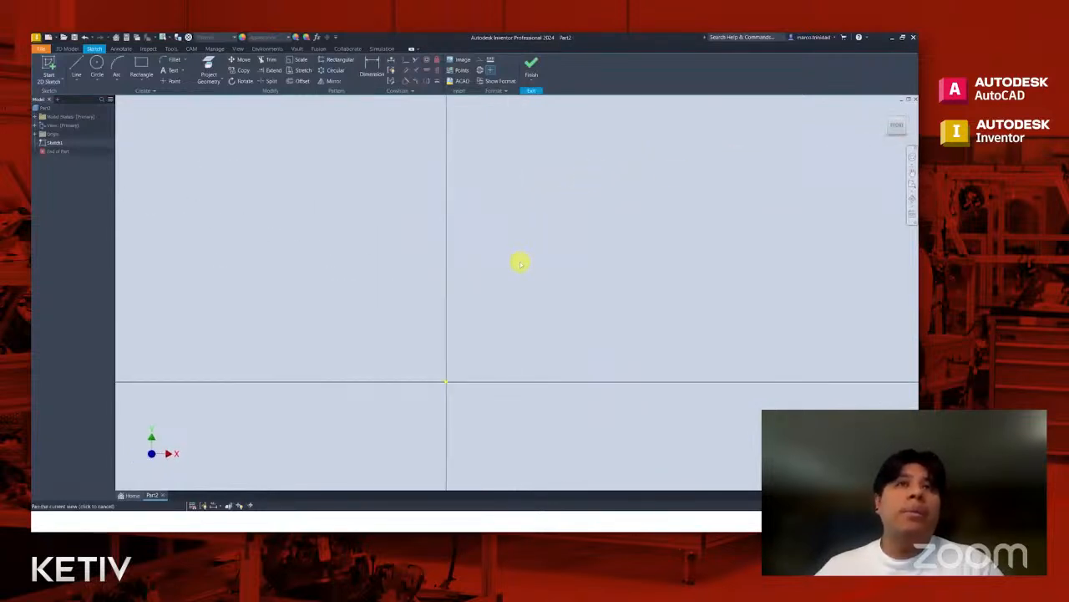
scroll(518, 269, "up", 2)
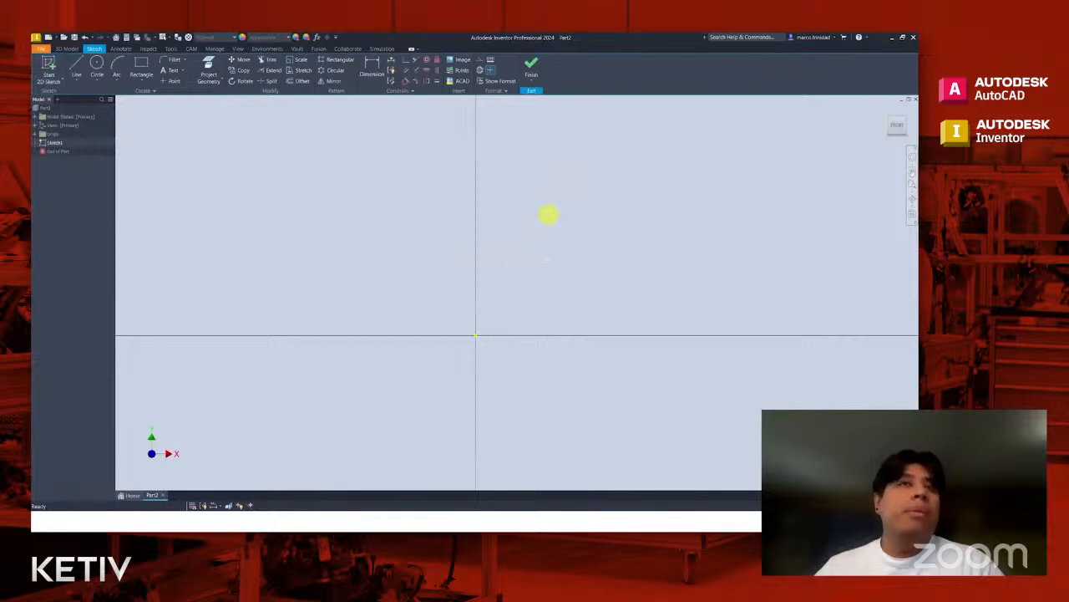
middle_click_drag(548, 216, 544, 262)
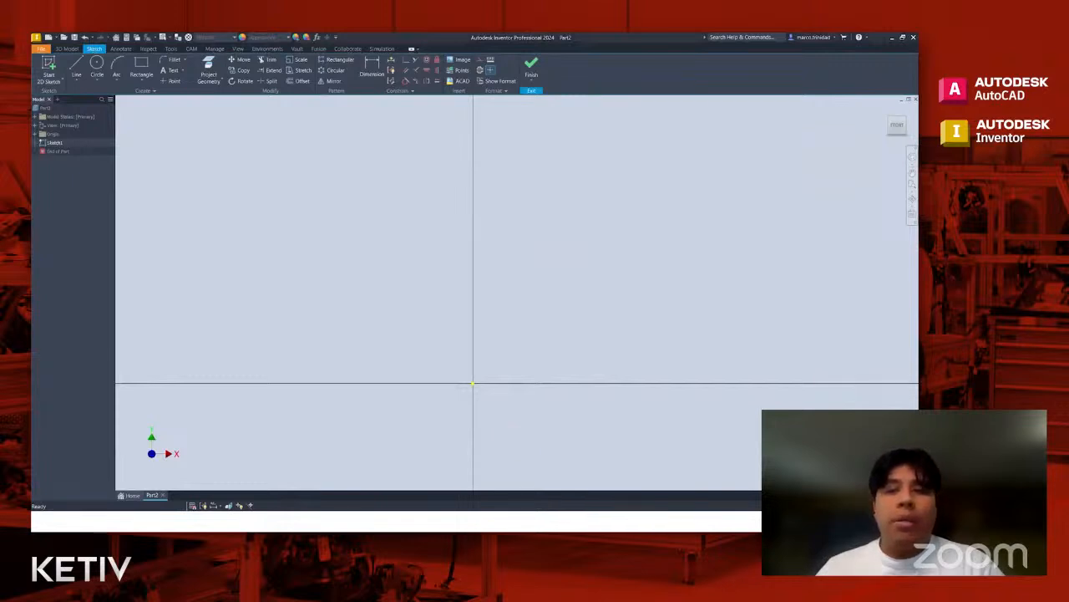
- Arrange the Inventor sketch and the AutoCAD bracket drawing side by side, giving Inventor slightly more width
key("alt+Tab")
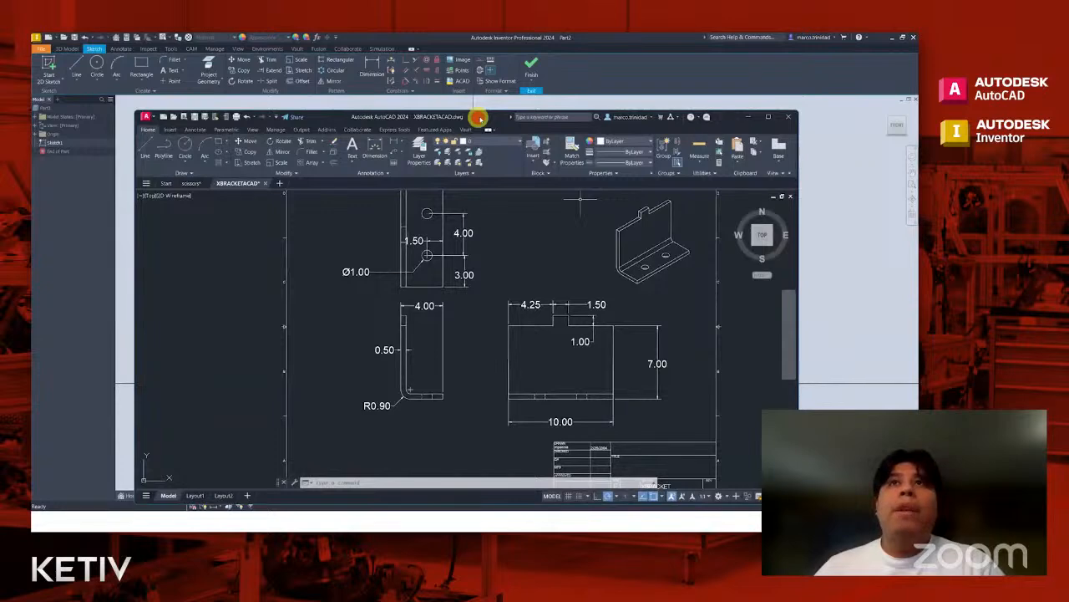
left_click_drag(480, 117, 918, 122)
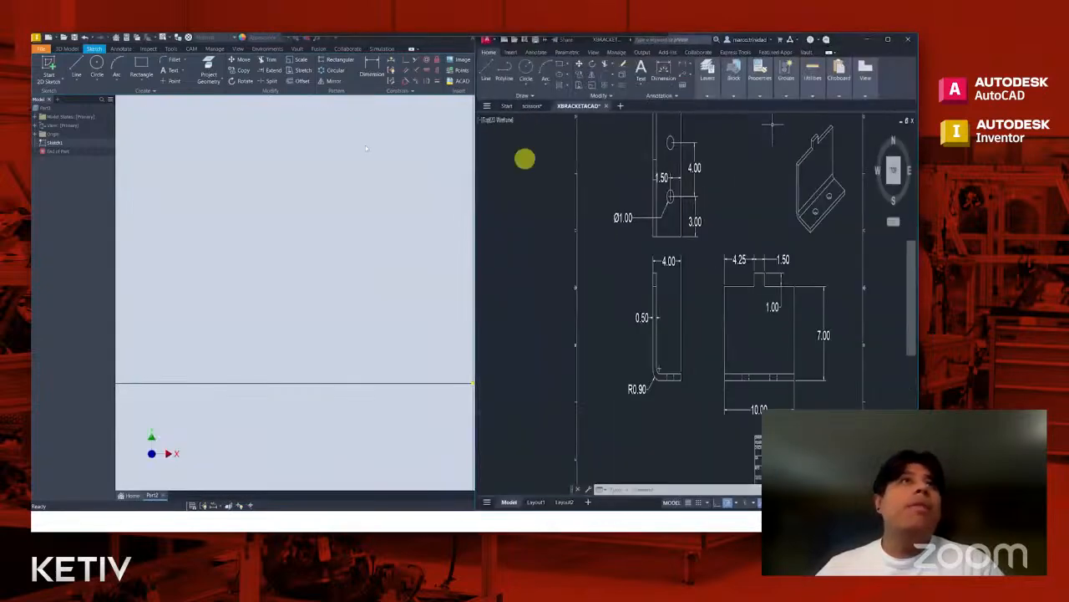
double_click(438, 41)
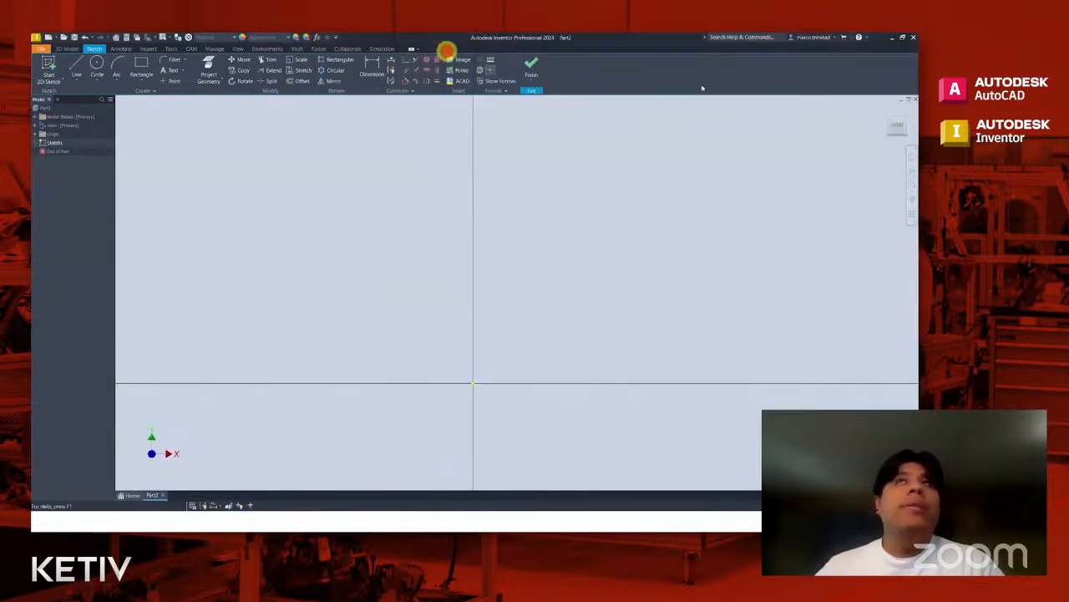
left_click_drag(608, 38, 33, 53)
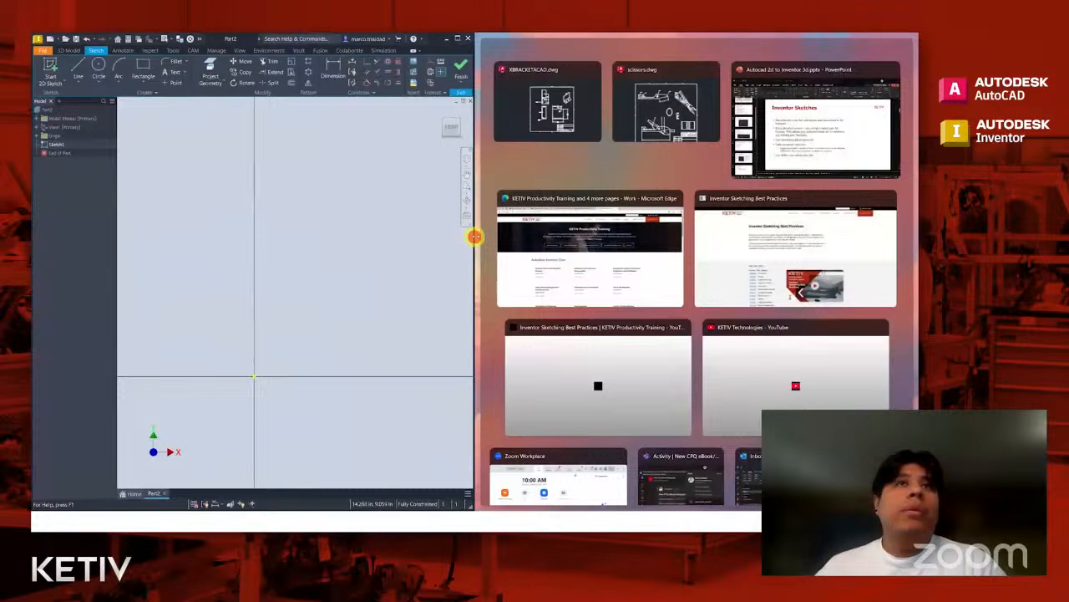
left_click_drag(475, 236, 541, 243)
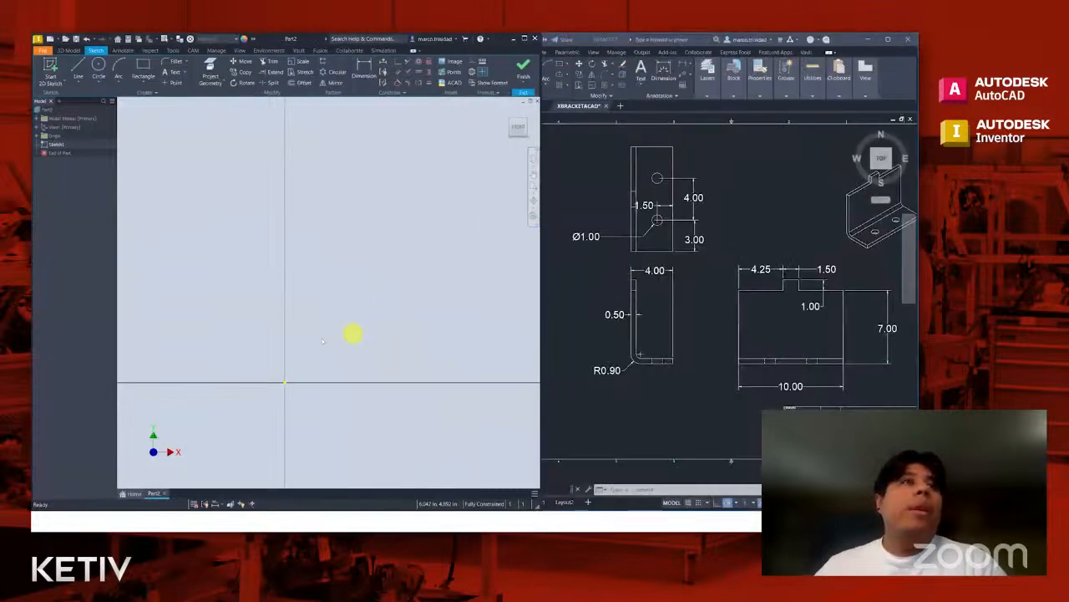
middle_click_drag(383, 281, 332, 304)
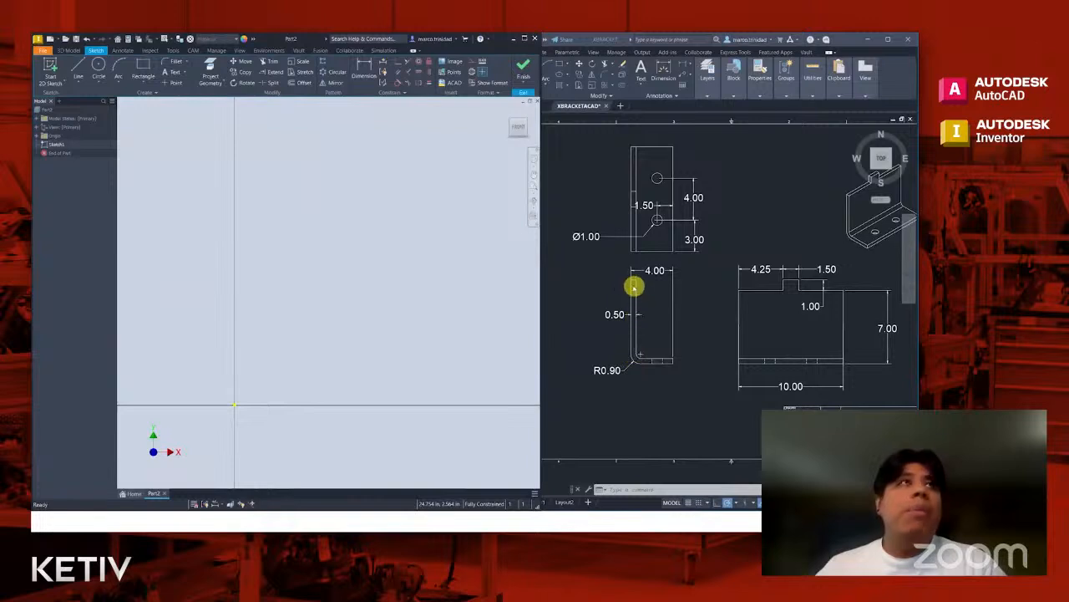
- Sketch an L-shaped profile: a vertical line about 6.6 in long, a tangent arc of about 1.2 in radius, and a horizontal line about 5 in long
left_click(76, 65)
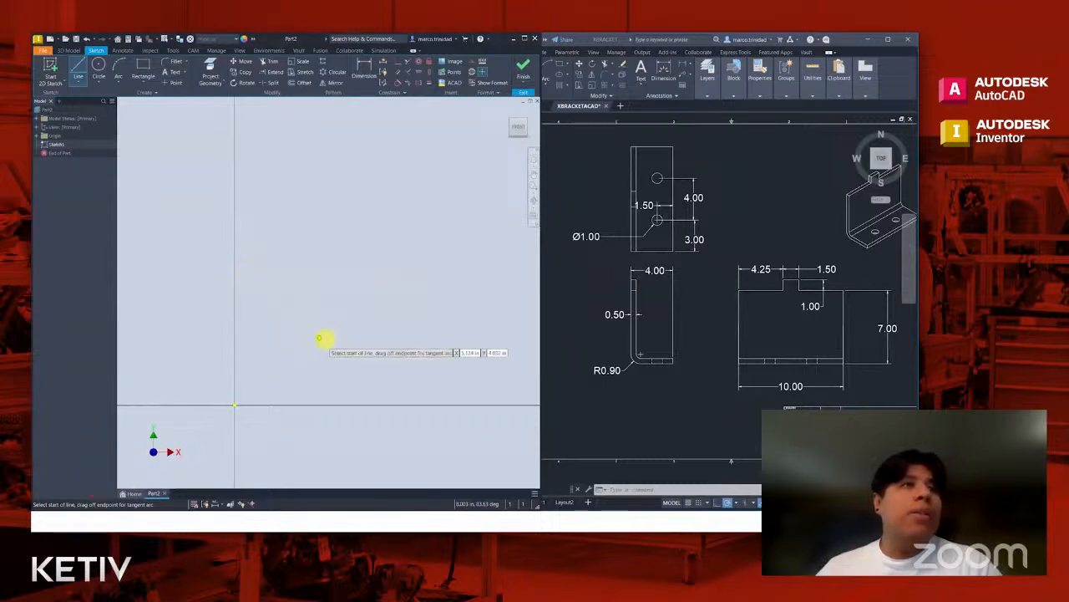
left_click(246, 260)
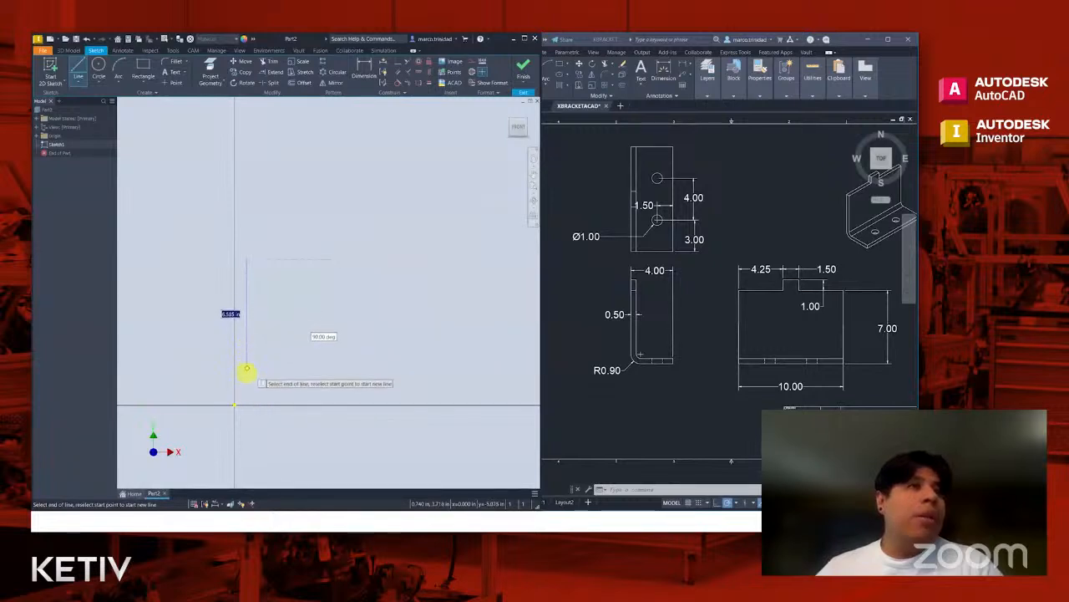
left_click(246, 374)
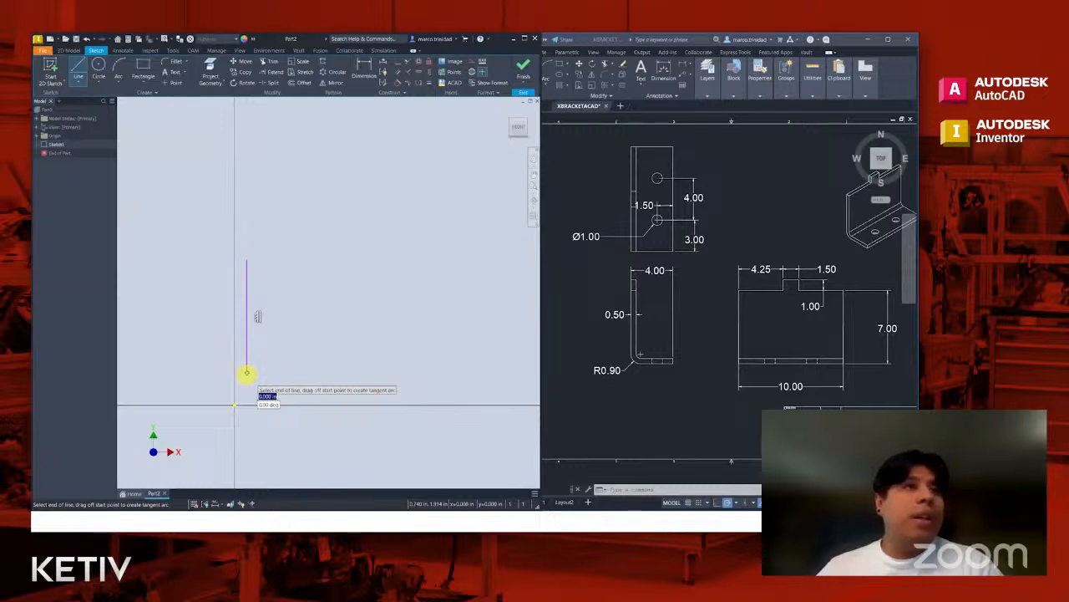
left_click_drag(247, 373, 255, 393)
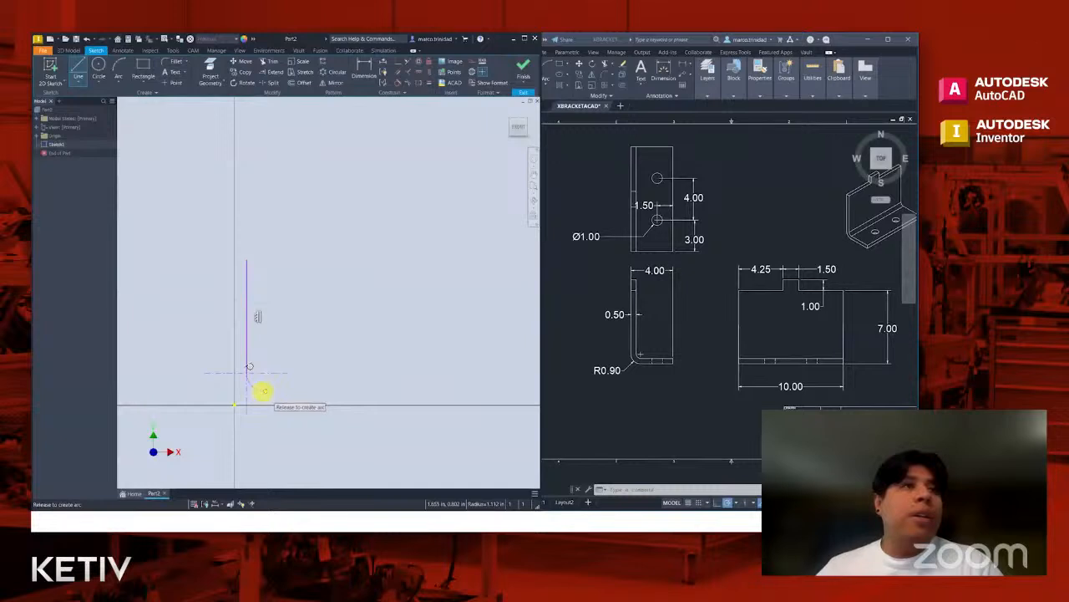
left_click_drag(262, 390, 266, 391)
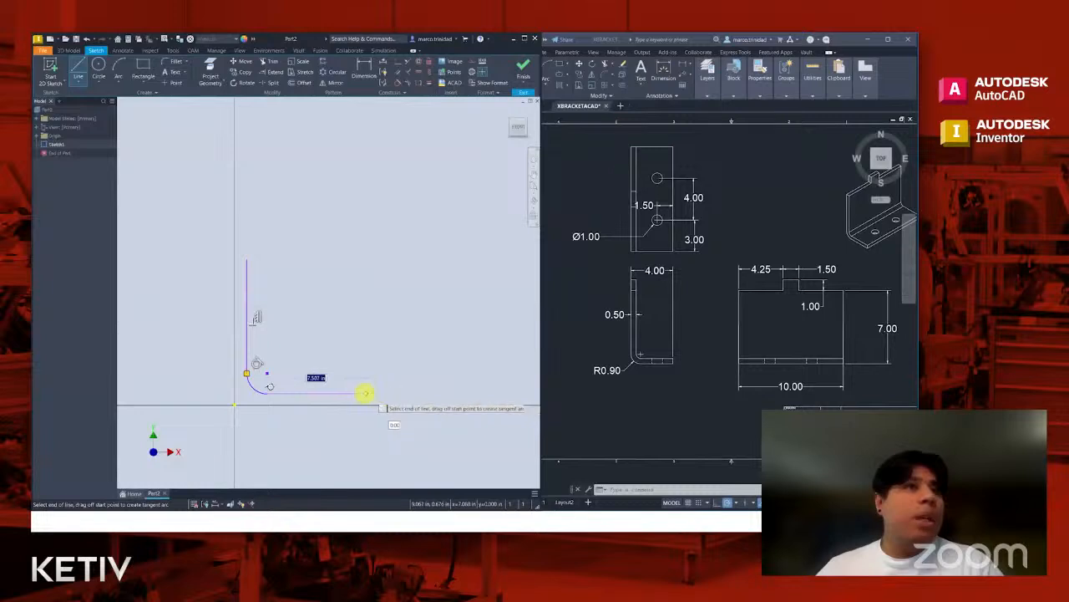
left_click(351, 392)
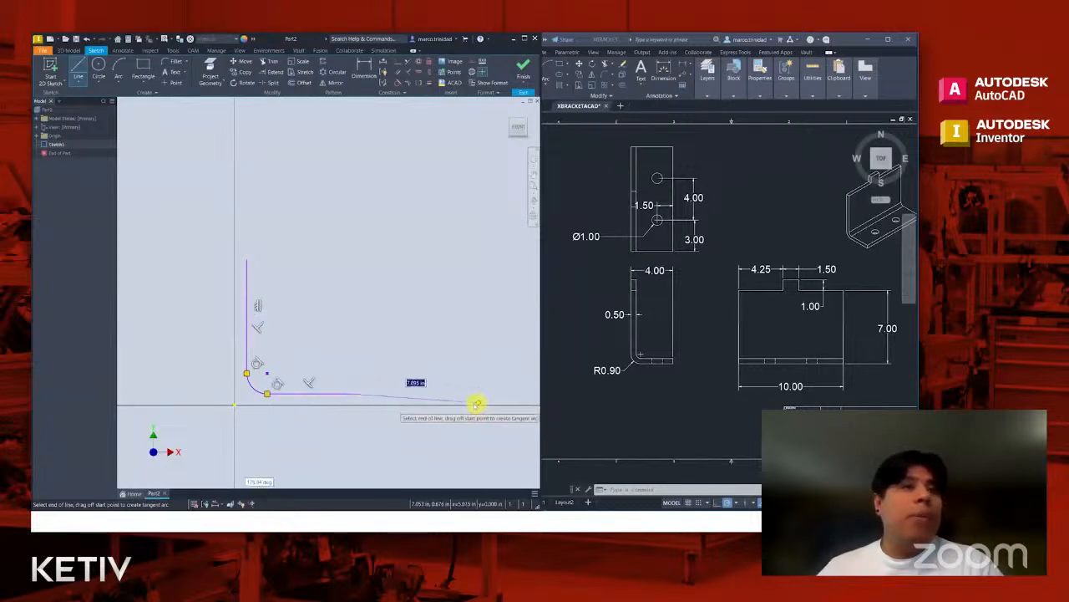
key("Escape")
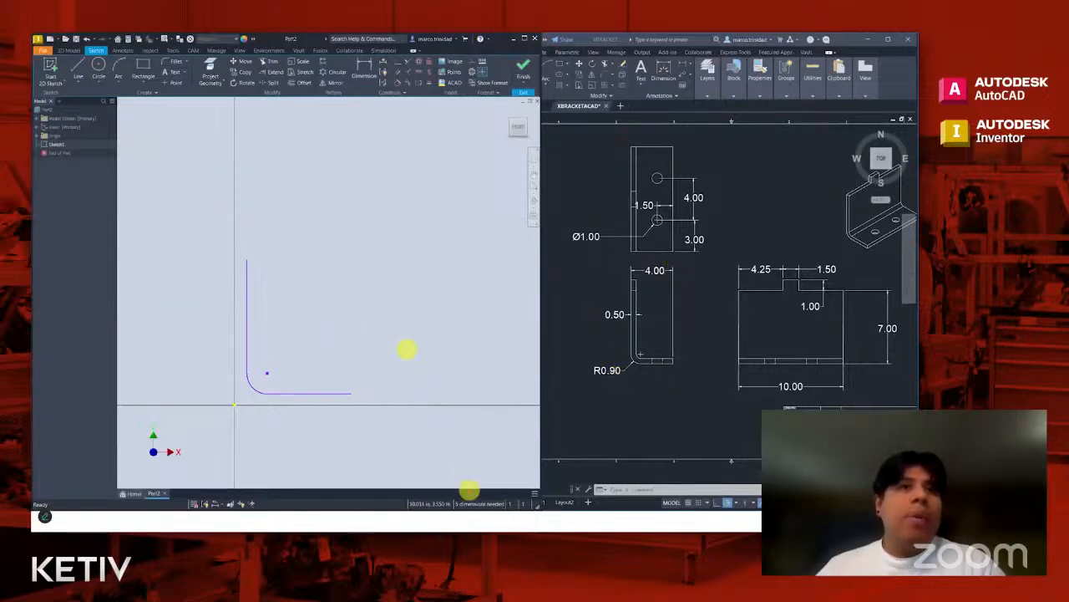
- Make the junction between the arc and the horizontal line coincident with the sketch origin
left_click_drag(471, 495, 461, 412)
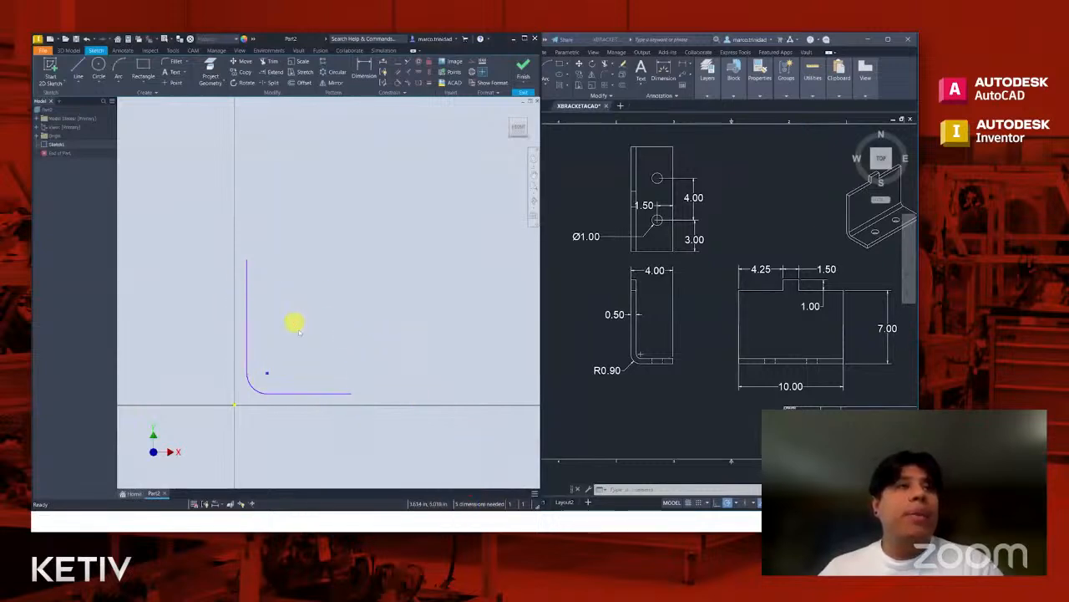
mouse_move(282, 323)
middle_mouse_down()
mouse_move(353, 317)
mouse_move(351, 342)
mouse_move(363, 346)
mouse_move(367, 308)
mouse_move(349, 331)
middle_mouse_up()
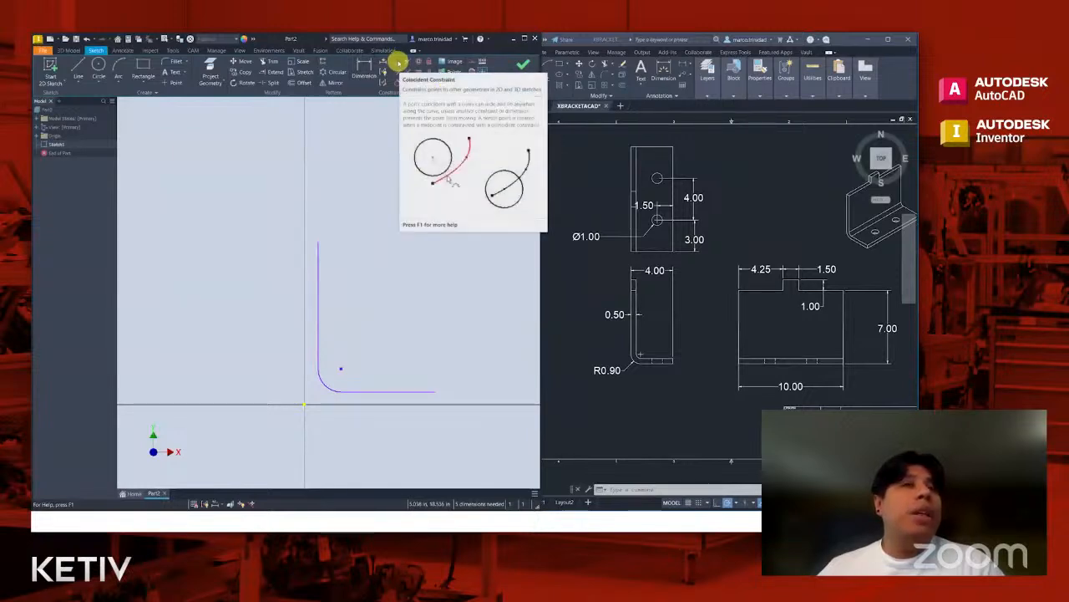
left_click(398, 62)
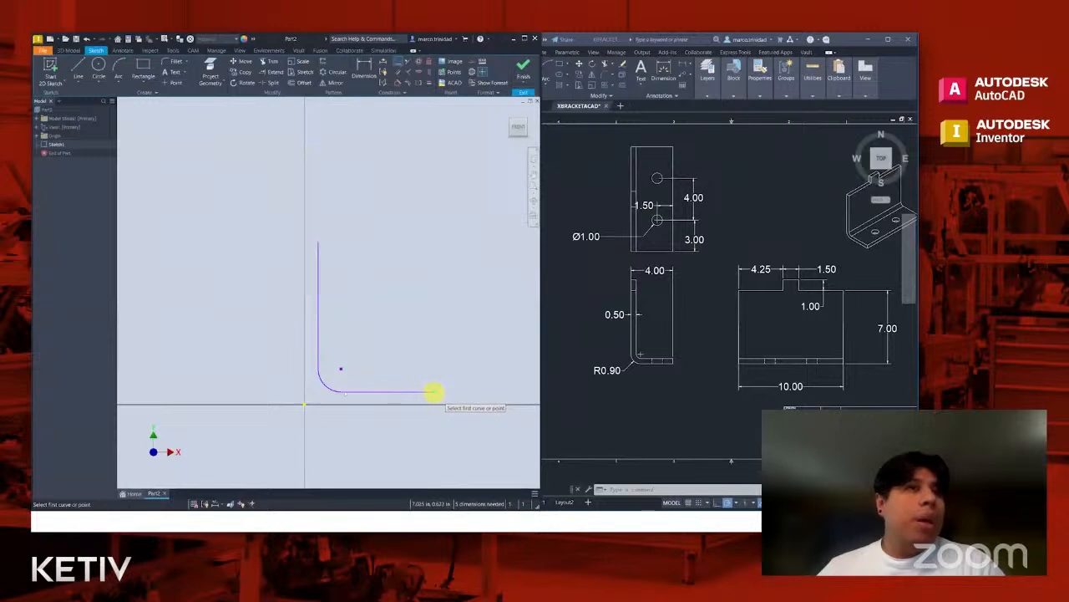
left_click(341, 391)
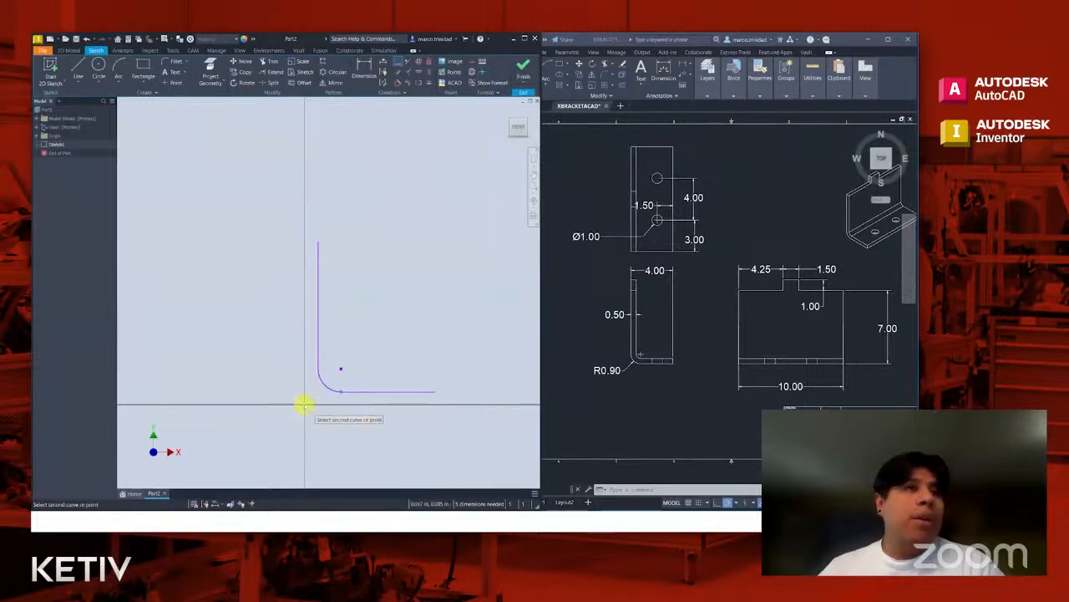
left_click(305, 404)
key("Escape")
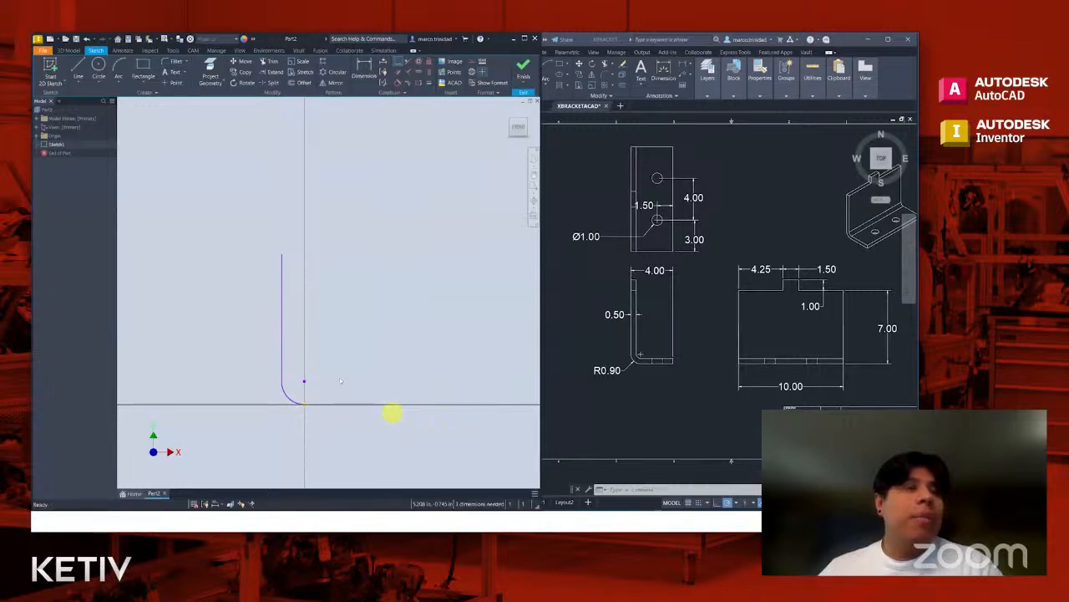
- Dimension the profile's overall width from the vertical line to the free end of the horizontal line as 4 in
middle_click_drag(341, 381, 431, 381)
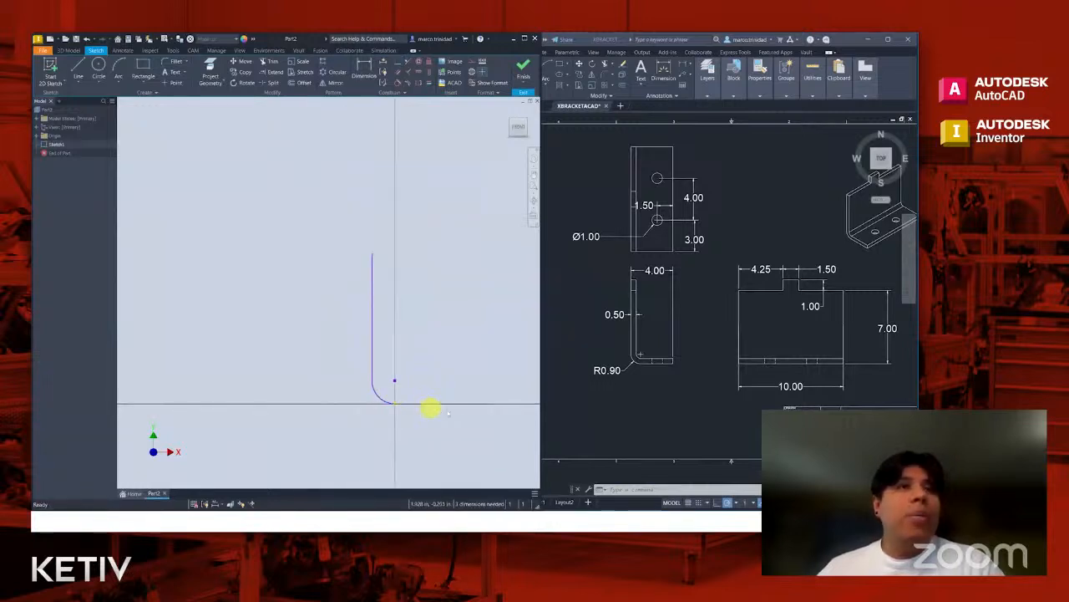
mouse_move(487, 404)
left_mouse_down()
mouse_move(426, 406)
mouse_move(484, 398)
mouse_move(466, 395)
left_mouse_up()
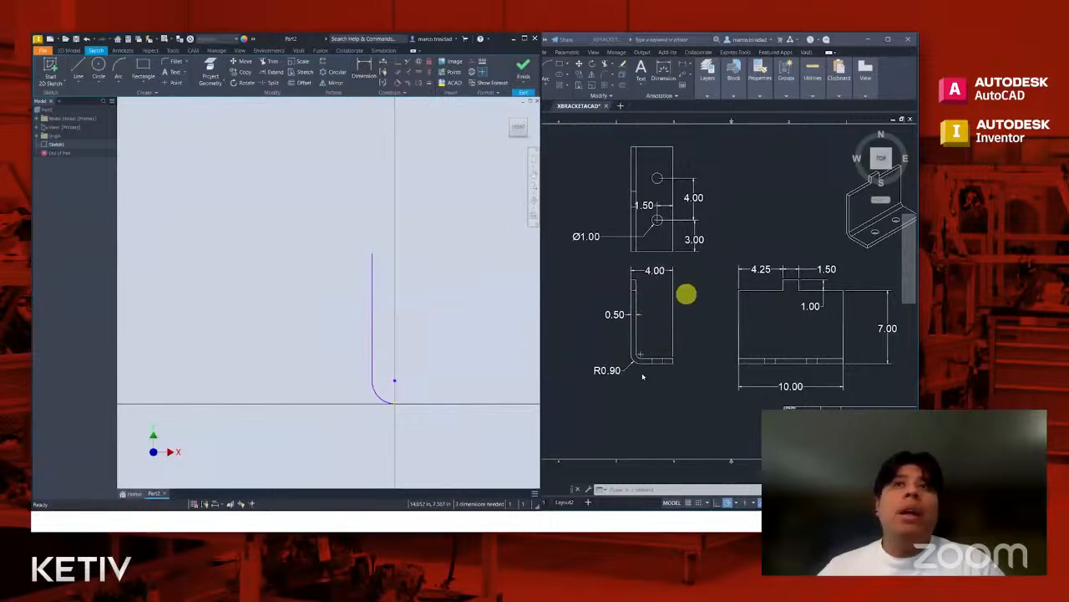
left_click(365, 67)
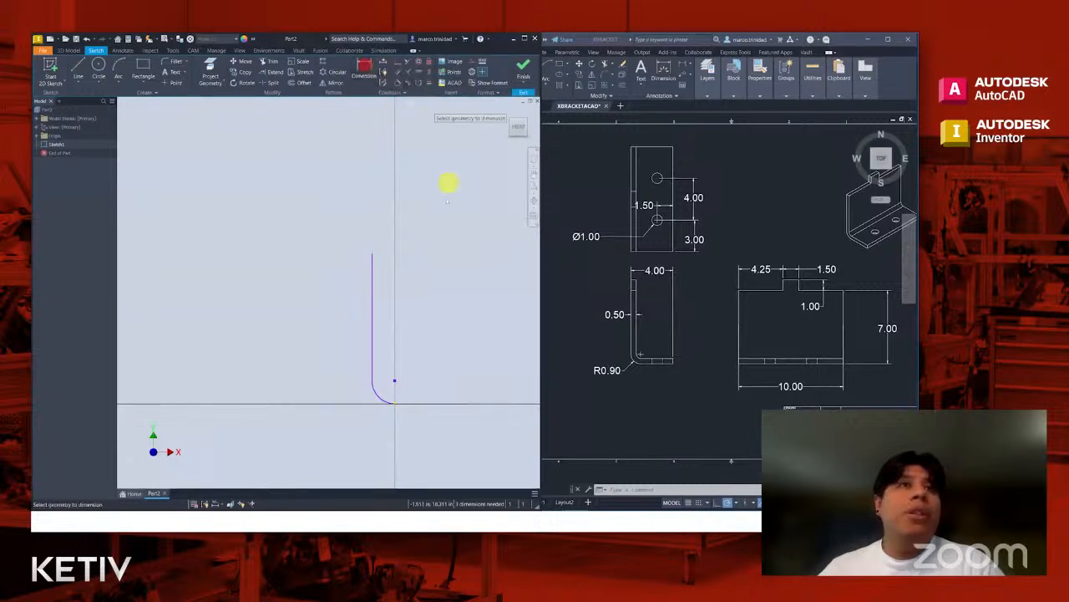
left_click(372, 333)
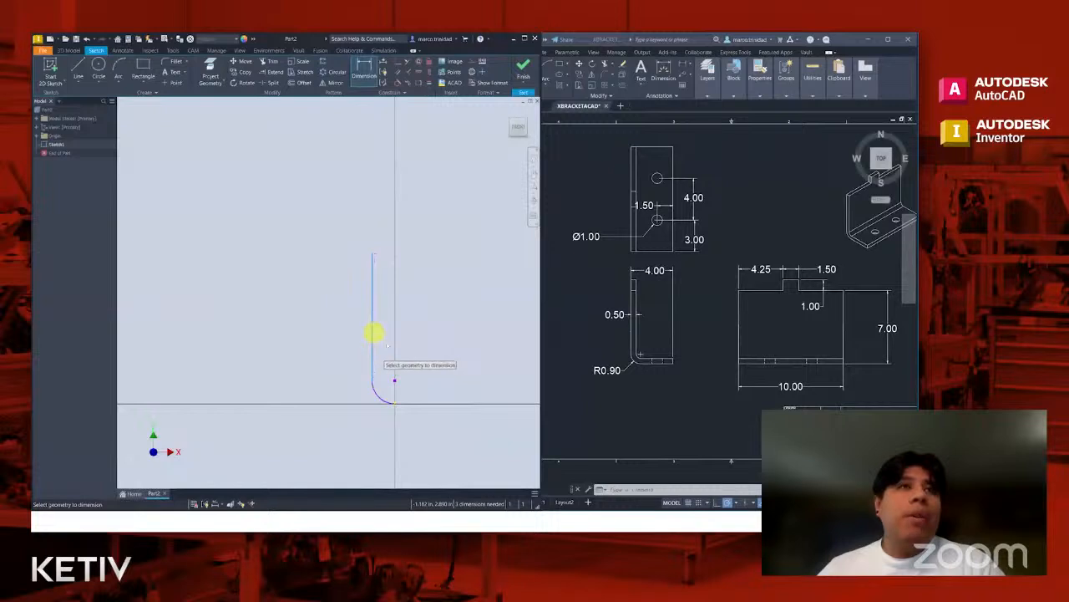
left_click(466, 404)
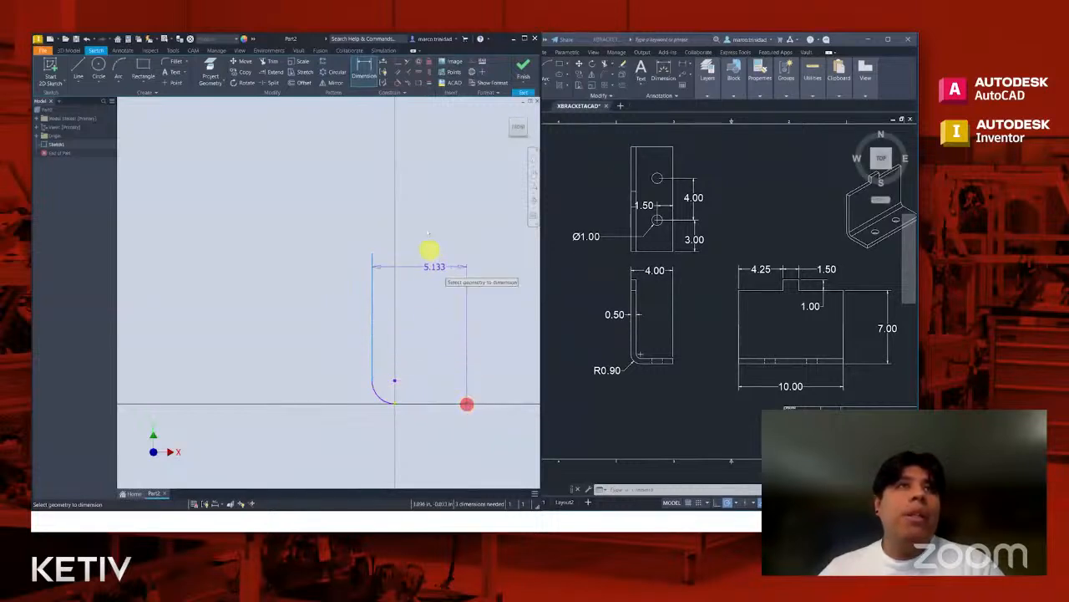
left_click(424, 220)
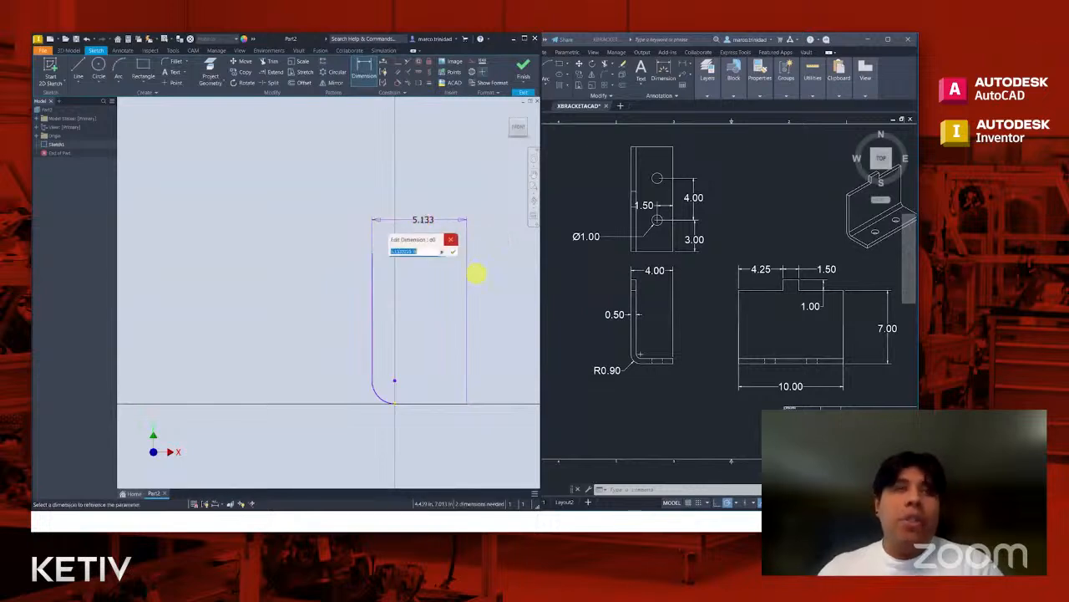
type("4")
key("Return")
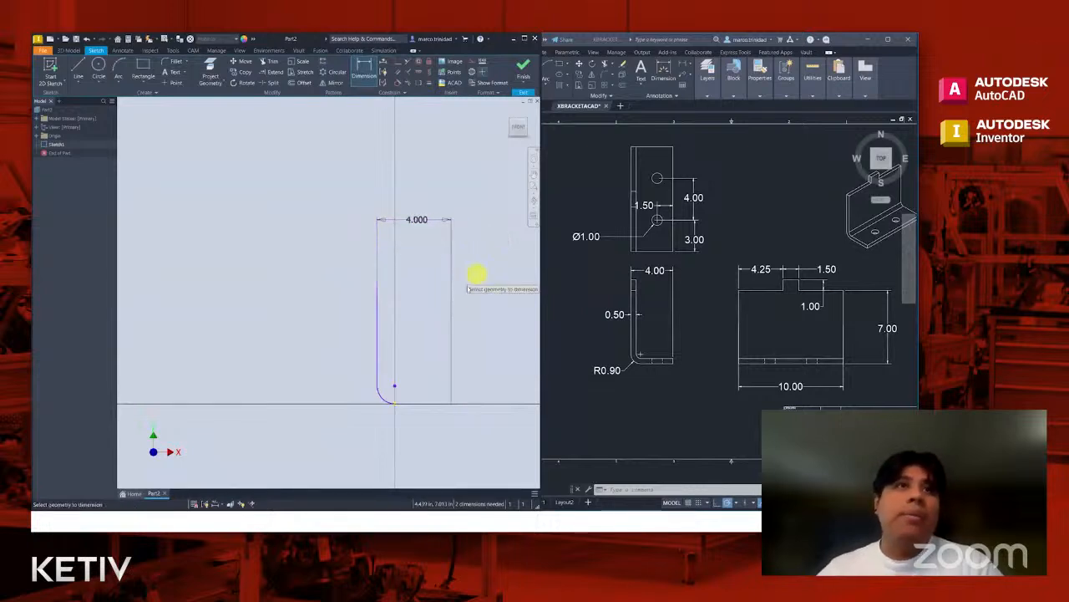
- Try a radius dimension on the bend arc at its drawn size, and undo it
left_click(385, 402)
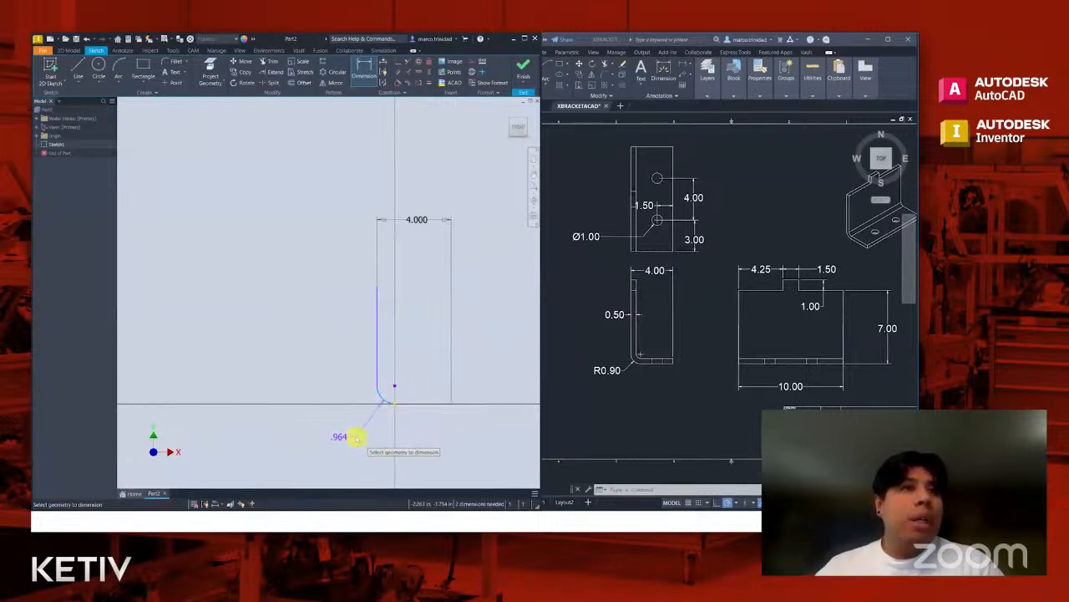
left_click(356, 436)
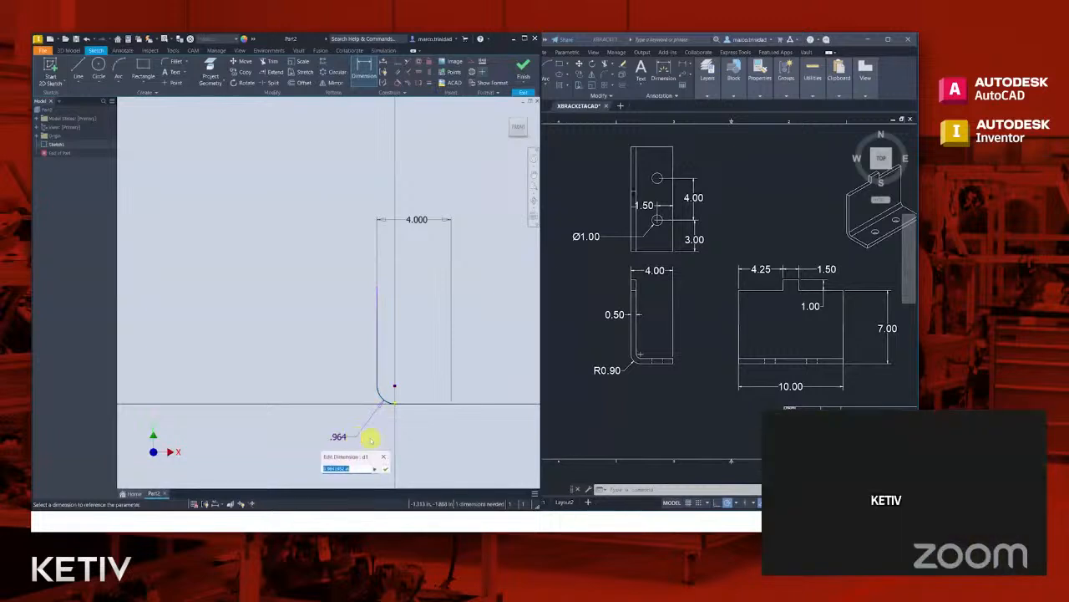
key("Return")
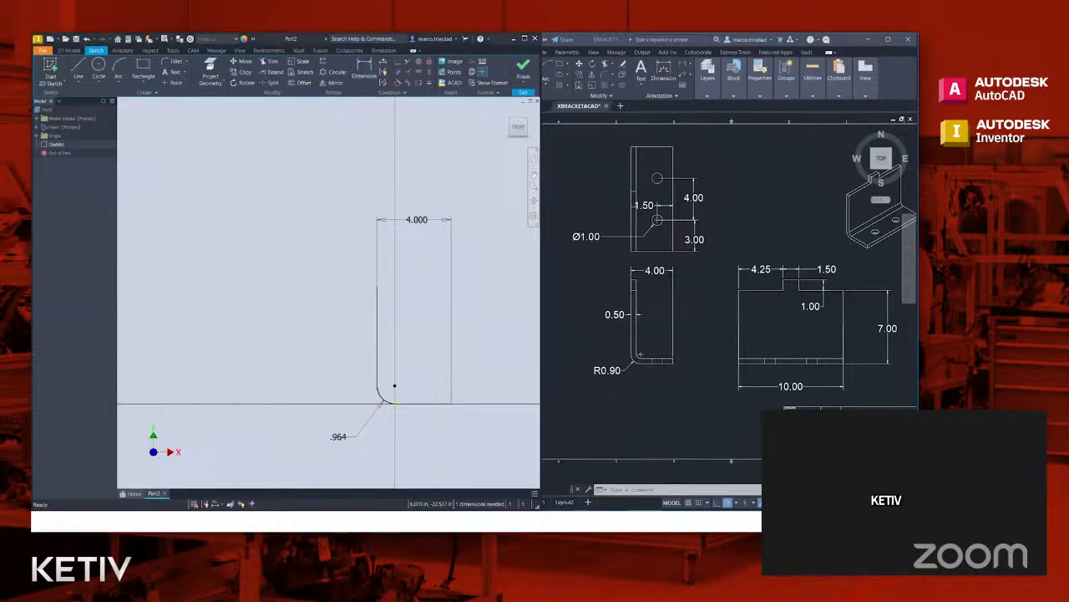
key("ctrl+z")
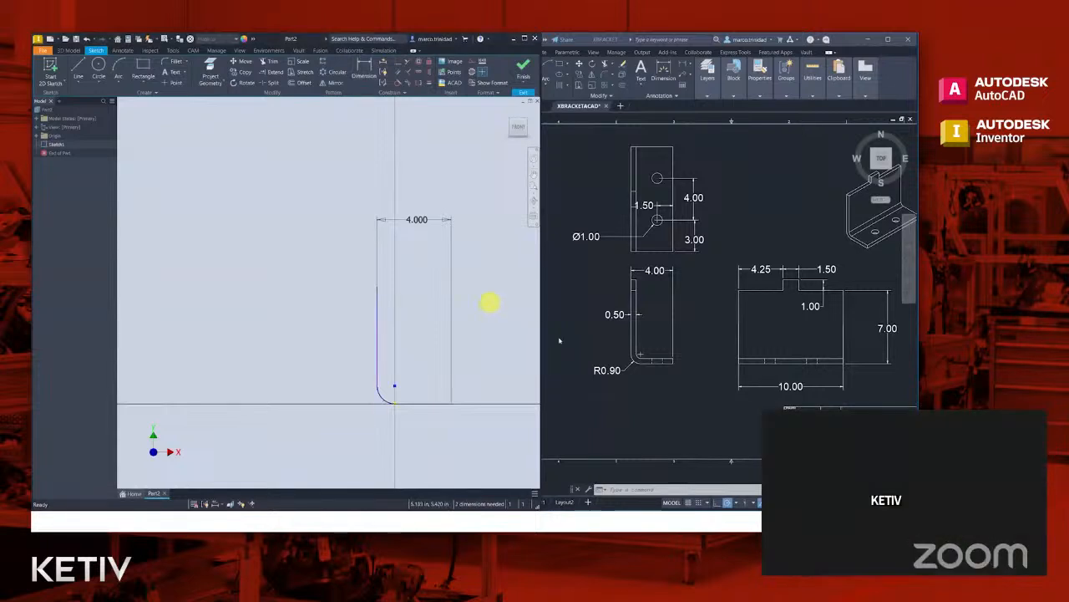
- Dimension the radius of the bend arc as 0.9 in
left_click(366, 74)
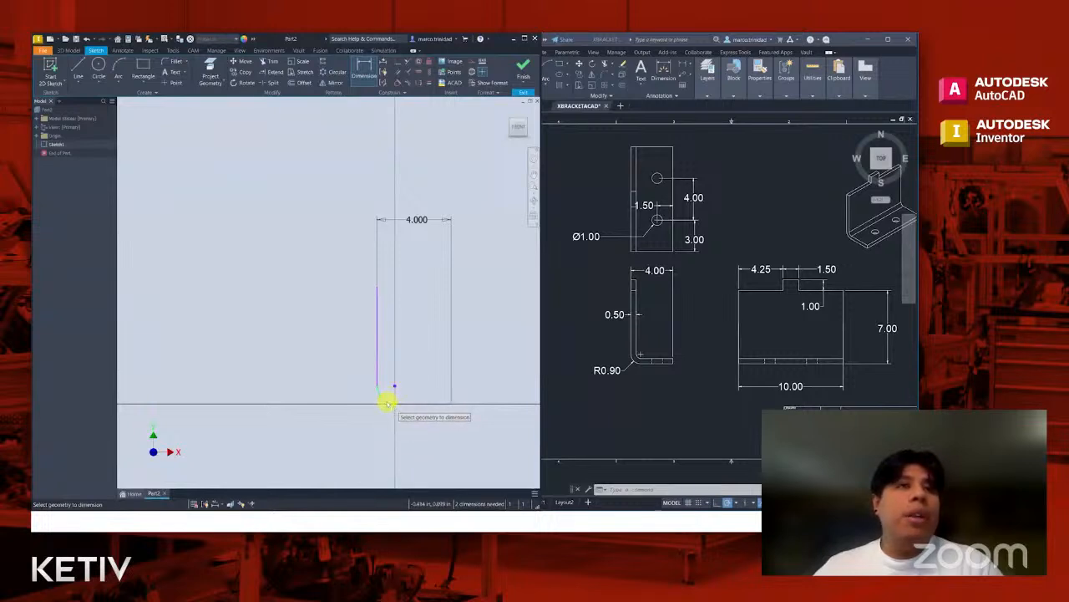
left_click(387, 403)
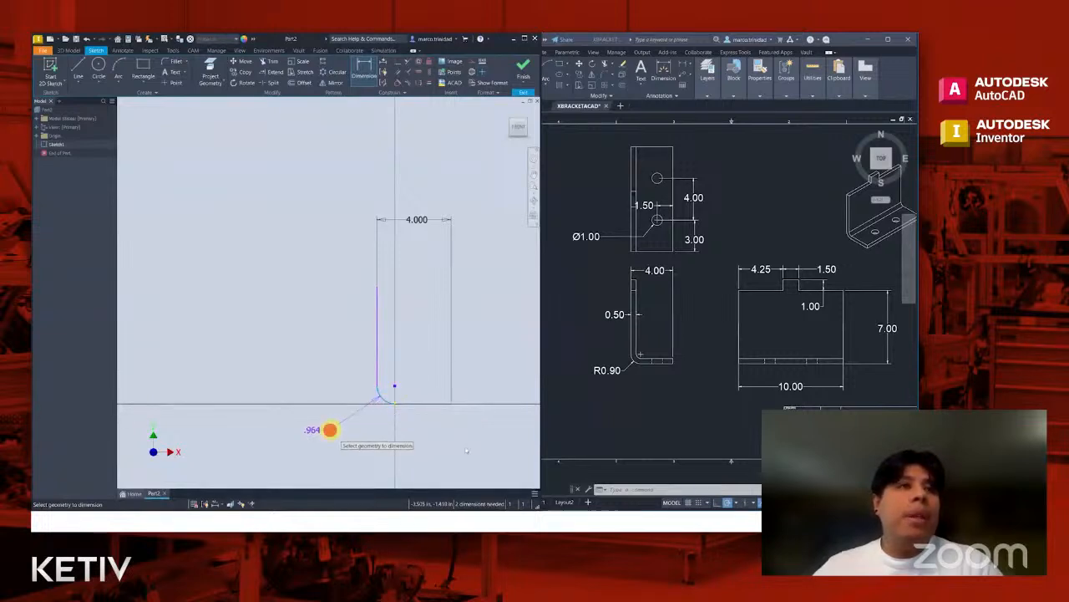
left_click(330, 430)
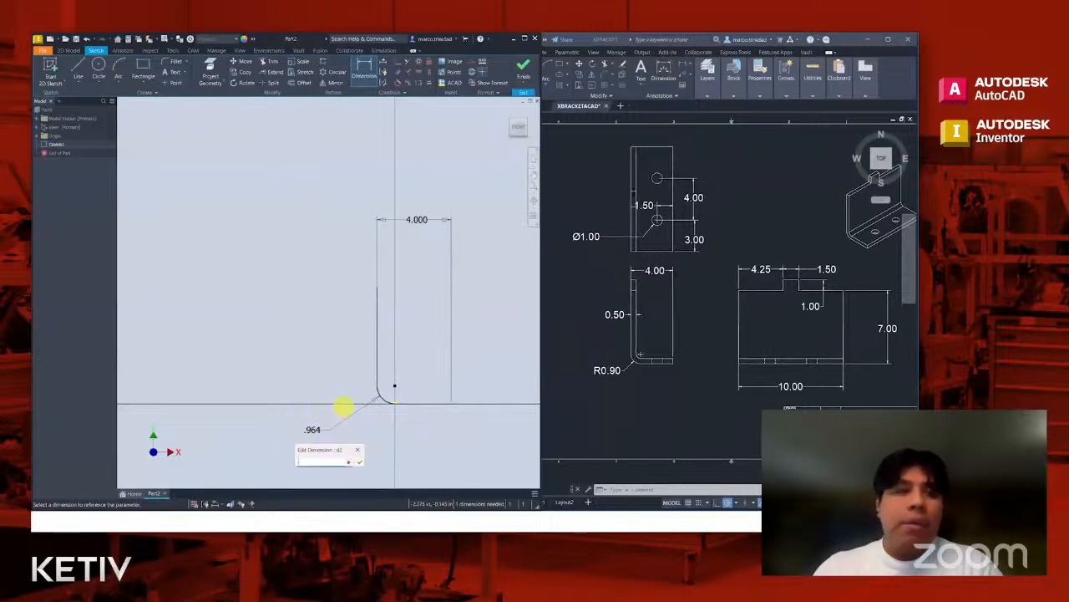
type(".9")
key("Return")
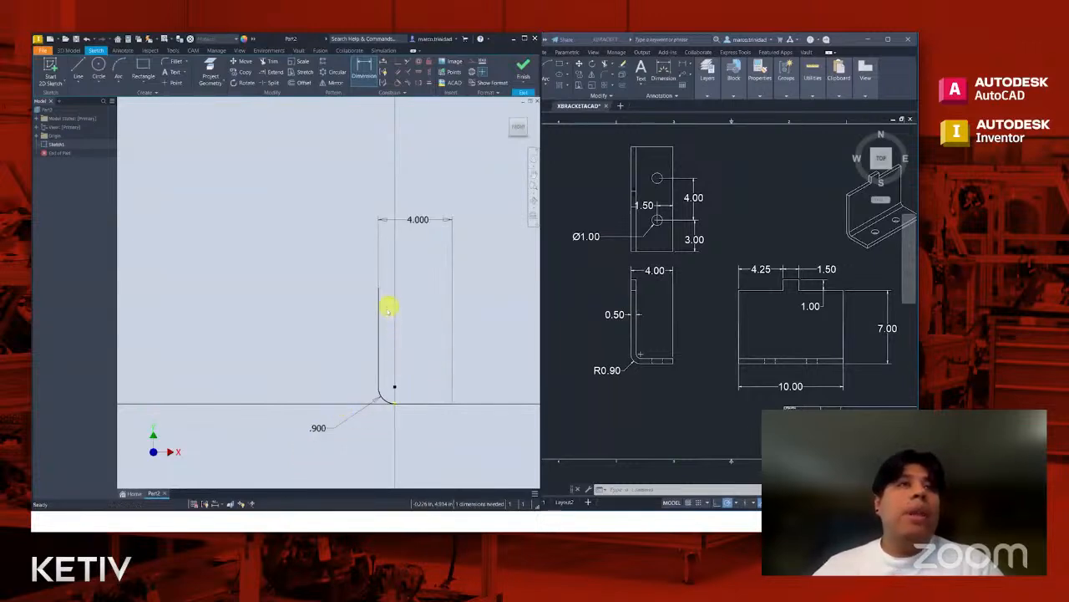
key("Escape")
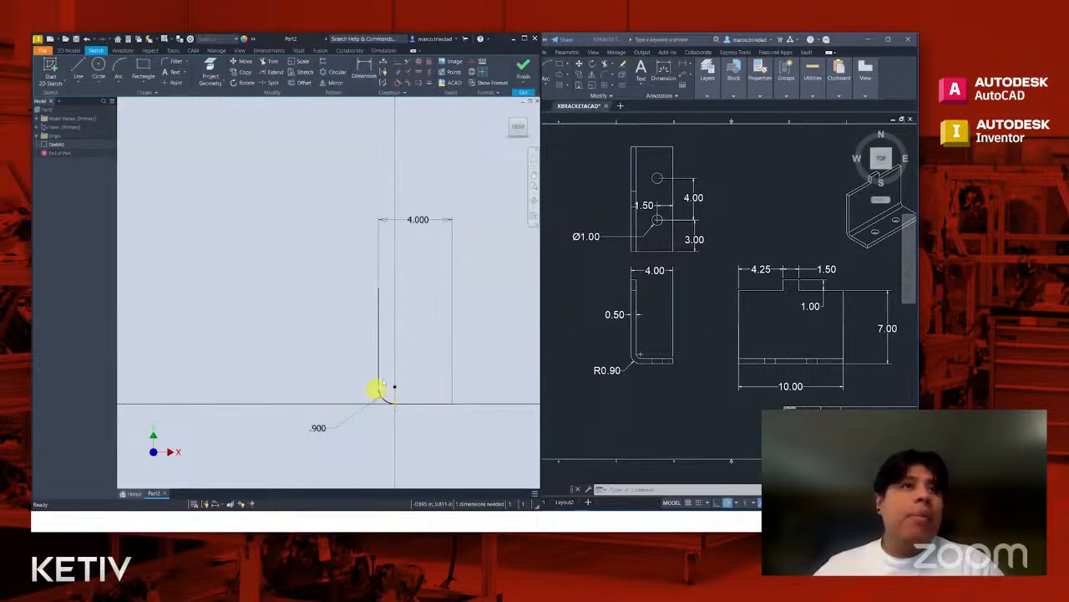
- Examine how many dimensions the sketch still needs and test whether the vertical line's upper end can still move
scroll(380, 394, "up", 4)
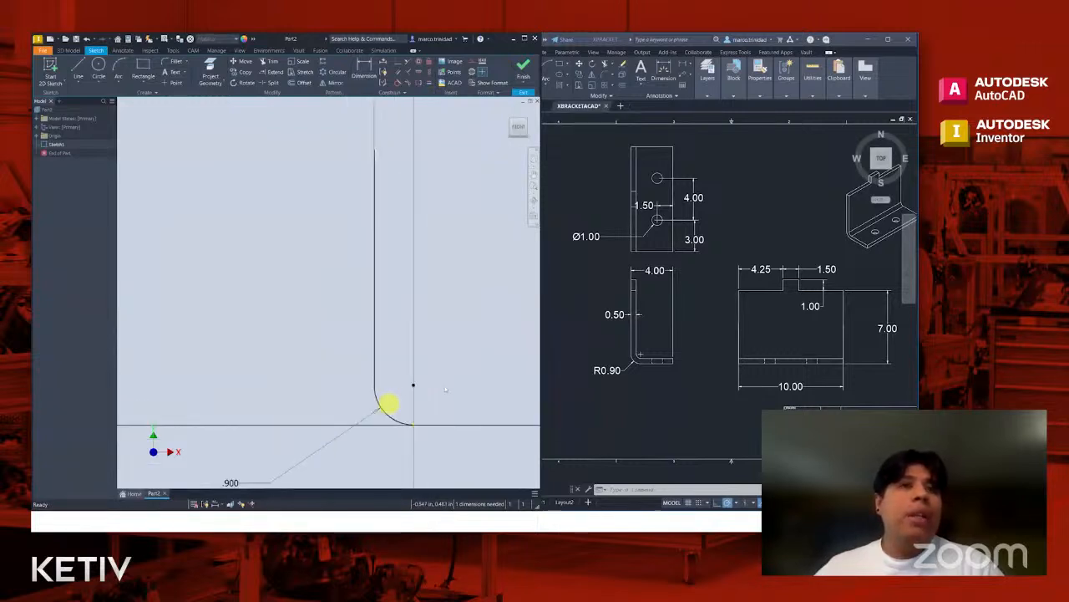
scroll(448, 384, "down", 4)
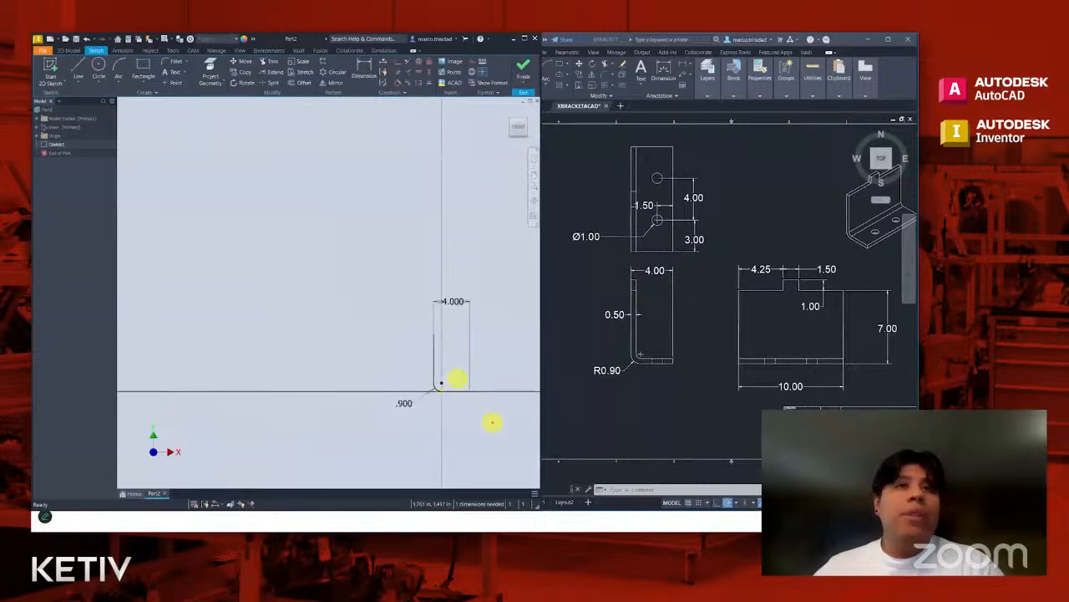
left_click_drag(470, 479, 465, 430)
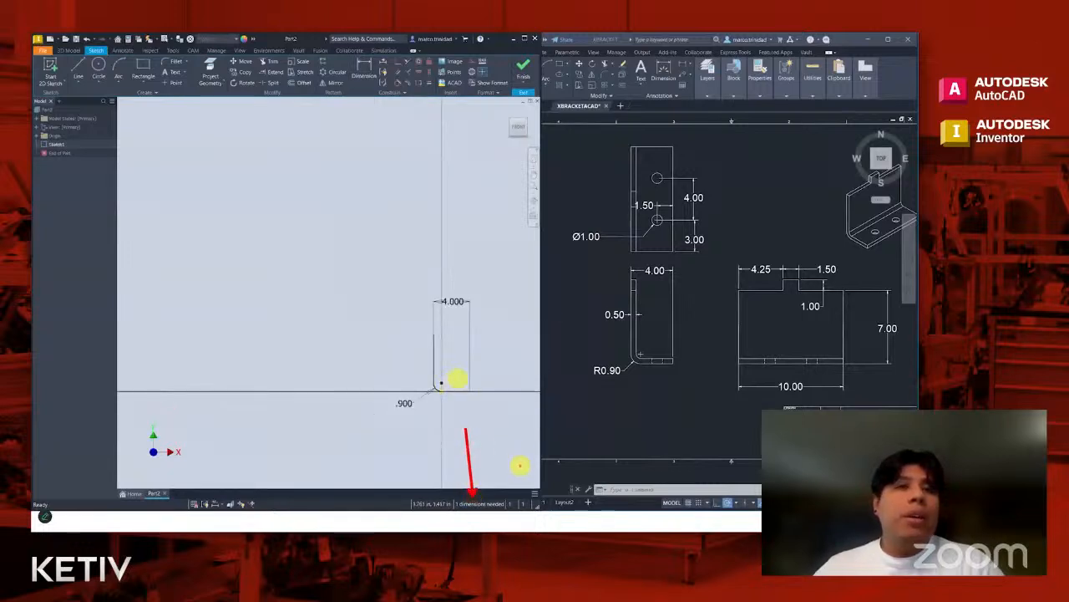
scroll(458, 380, "up", 3)
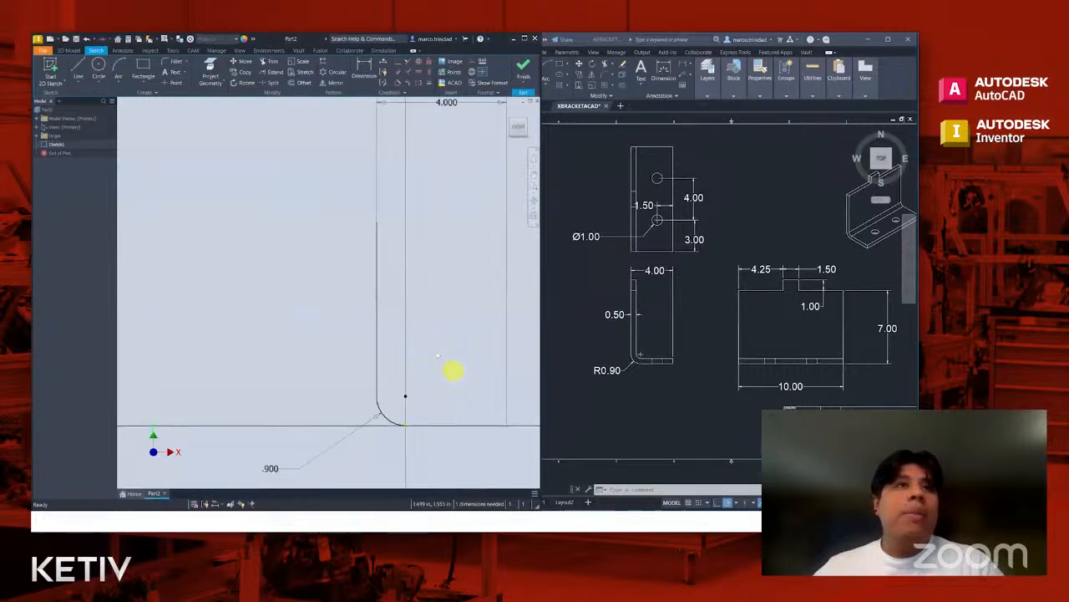
scroll(438, 351, "down", 2)
mouse_move(402, 275)
left_mouse_down()
mouse_move(402, 312)
mouse_move(409, 234)
mouse_move(404, 311)
mouse_move(413, 263)
mouse_move(418, 326)
mouse_move(418, 238)
left_mouse_up()
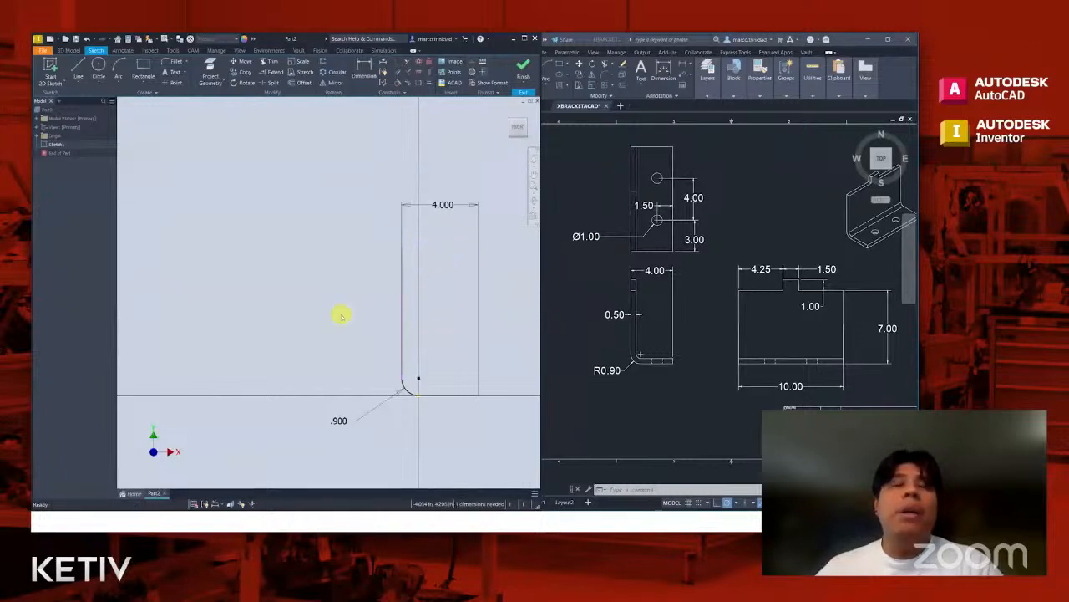
middle_click_drag(346, 312, 294, 304)
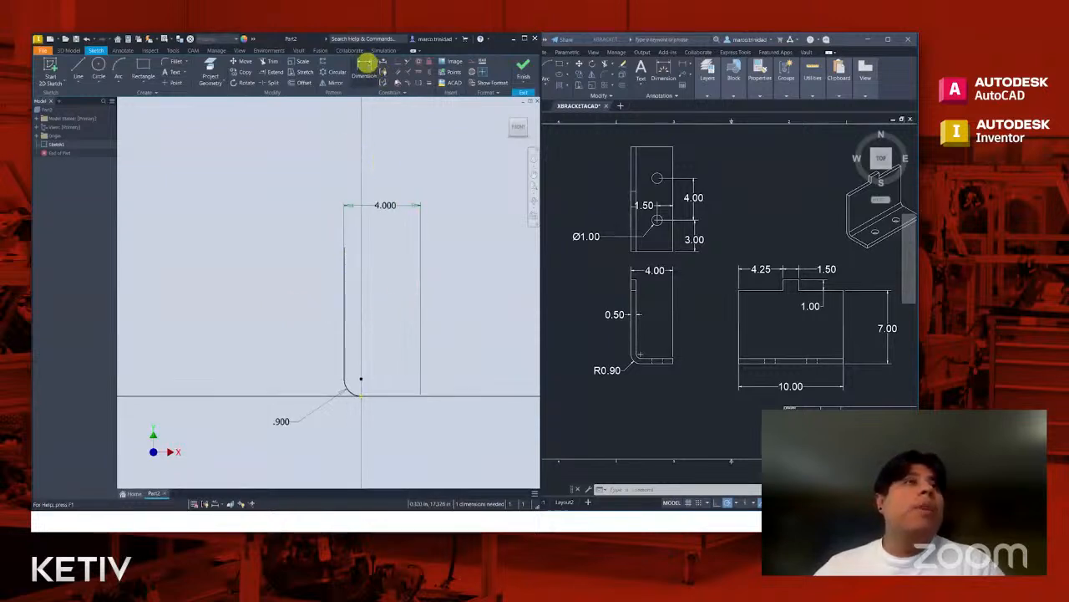
- Dimension the overall height from the vertical line's upper end to the horizontal line as 8 in
left_click(364, 68)
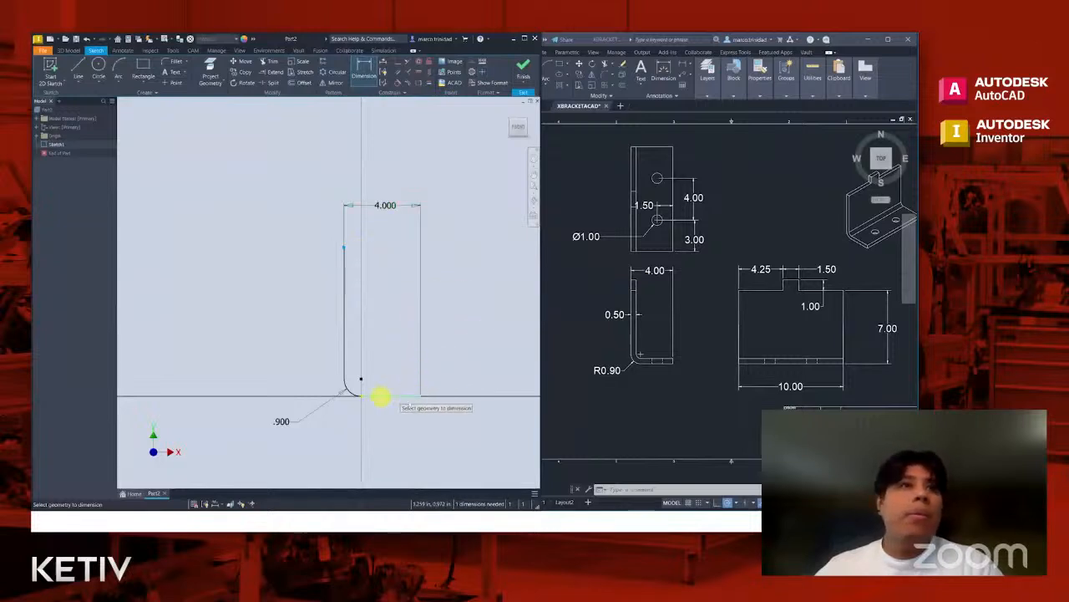
left_click(405, 397)
left_click(236, 346)
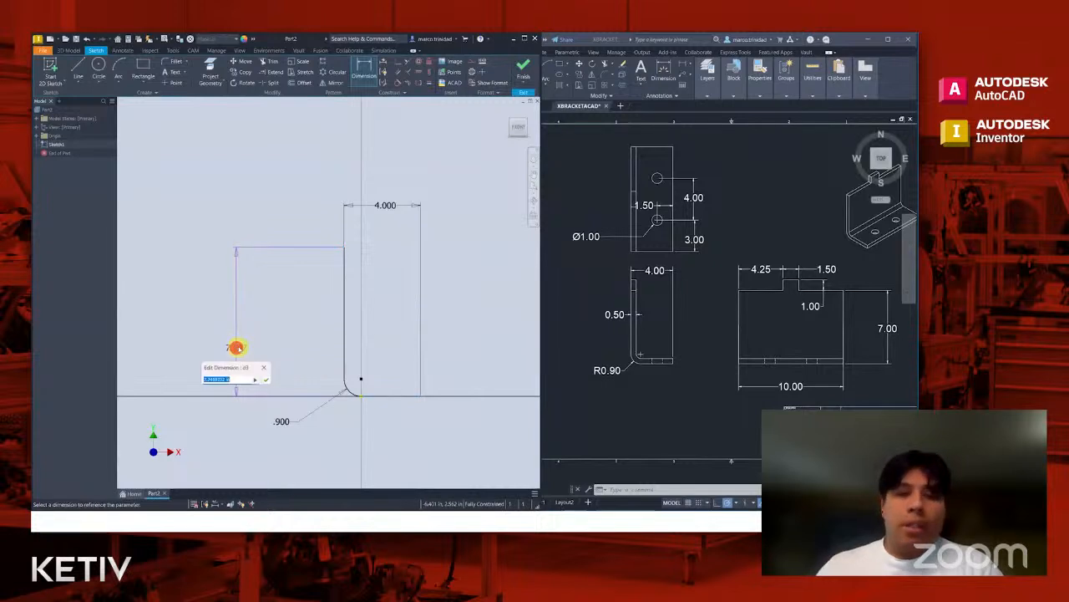
key("Escape")
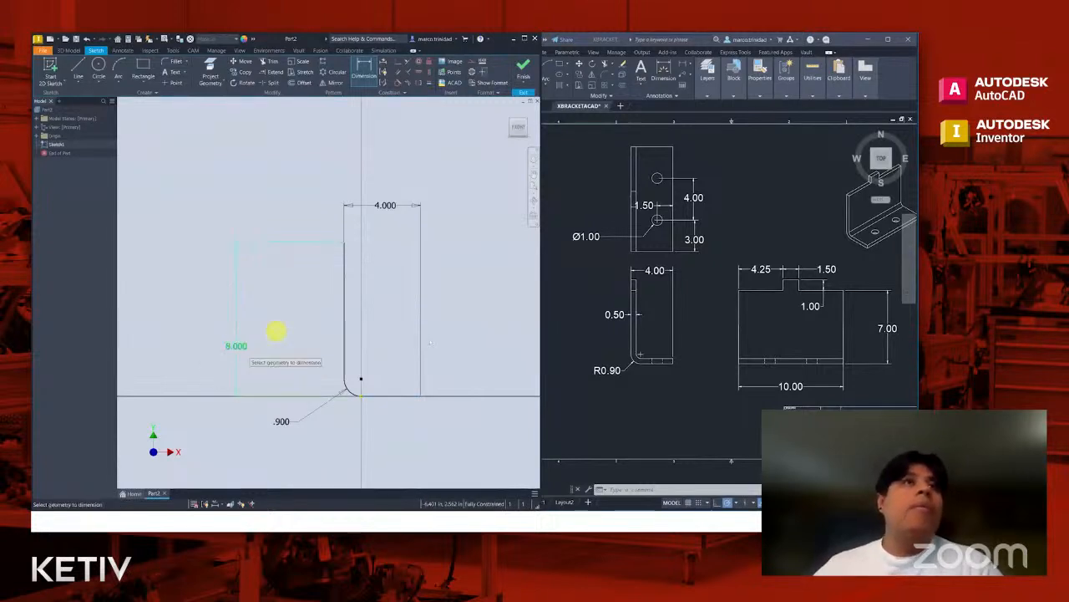
key("Escape")
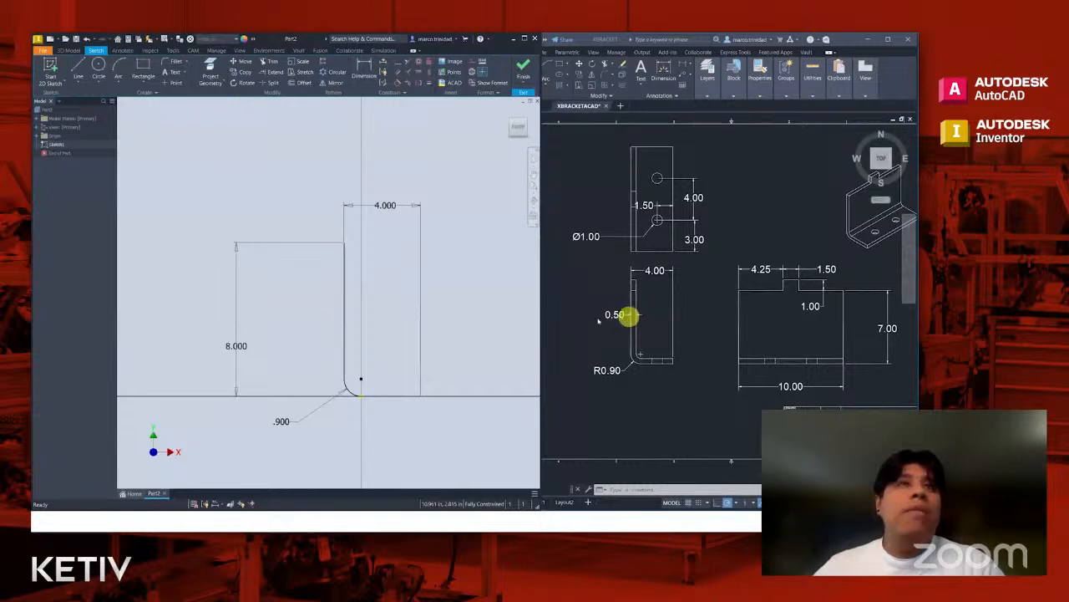
- Offset the whole L-shaped profile 0.5 in toward its inner side to define the material thickness
middle_click_drag(479, 274, 436, 275)
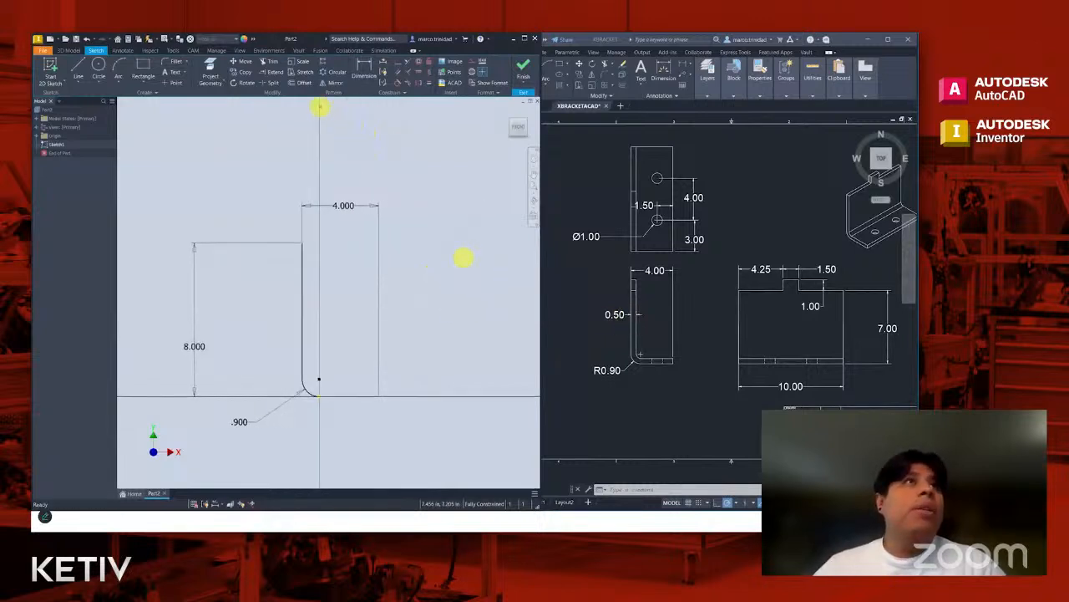
left_click_drag(304, 89, 341, 157, "ctrl+shift")
key("Escape")
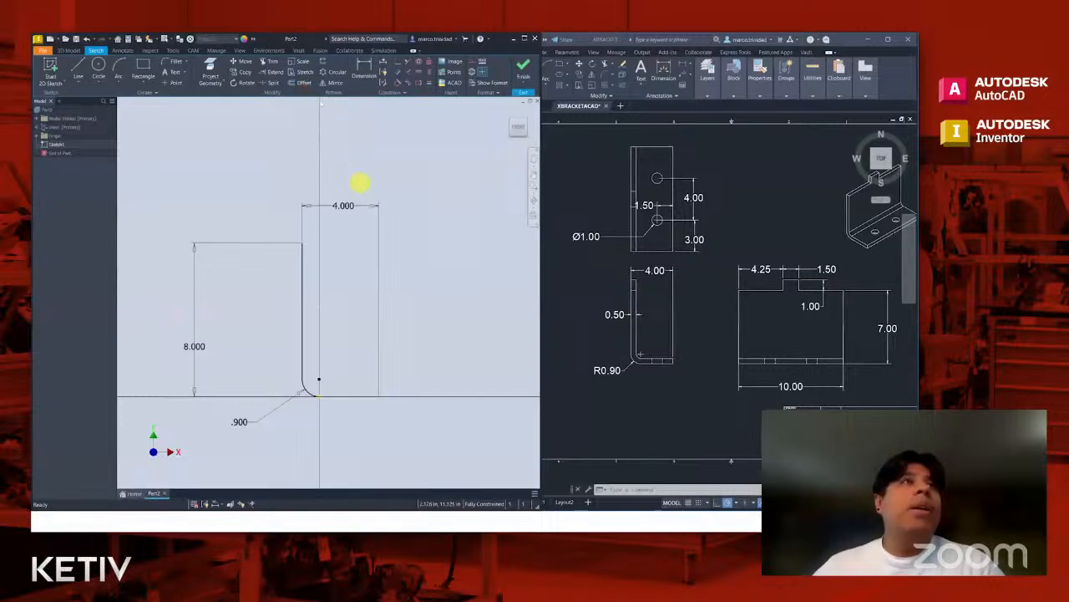
left_click(302, 83)
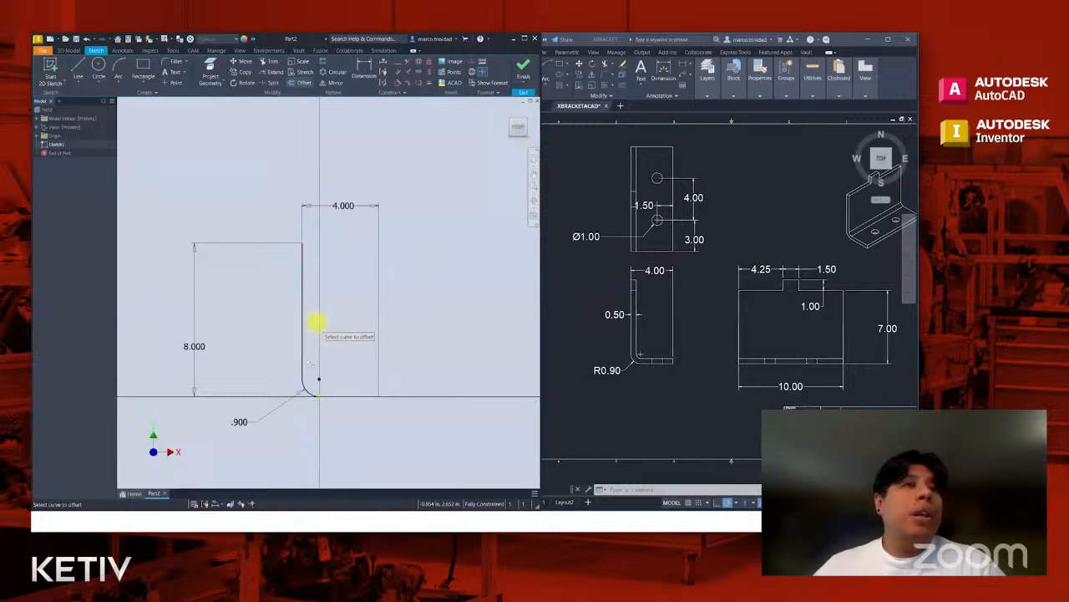
left_click(302, 336)
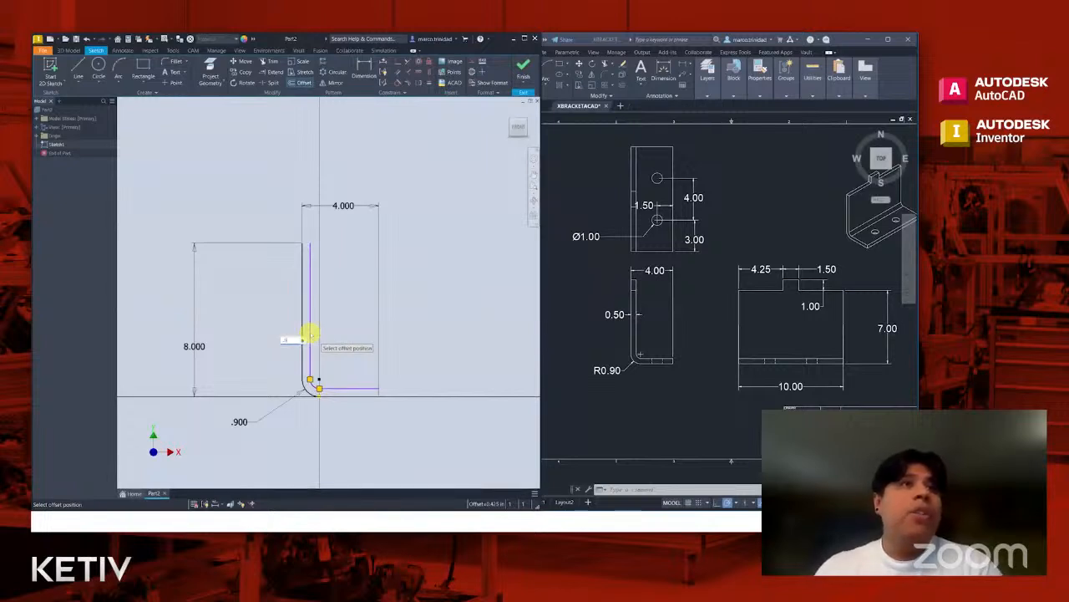
left_click(309, 334)
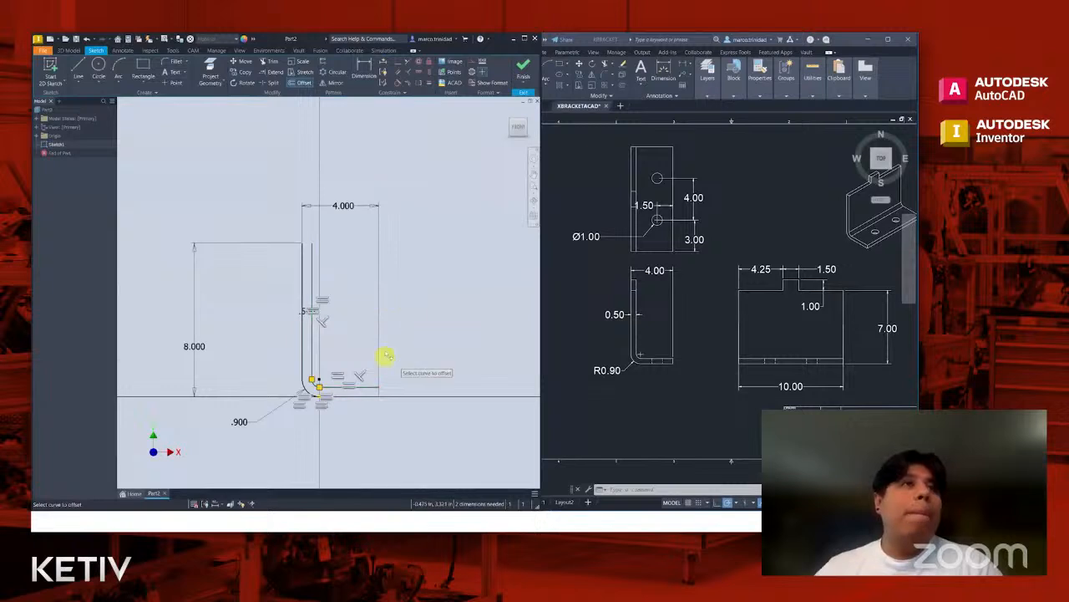
key("Escape")
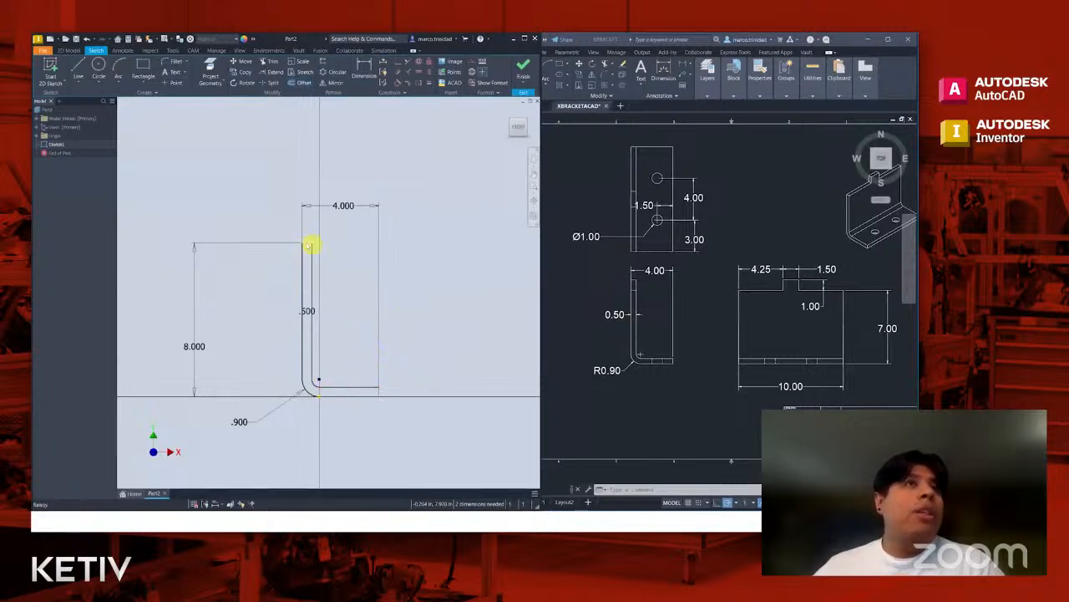
- Close the upper end of the vertical leg with a short horizontal line joining the outer and offset lines
left_click(78, 66)
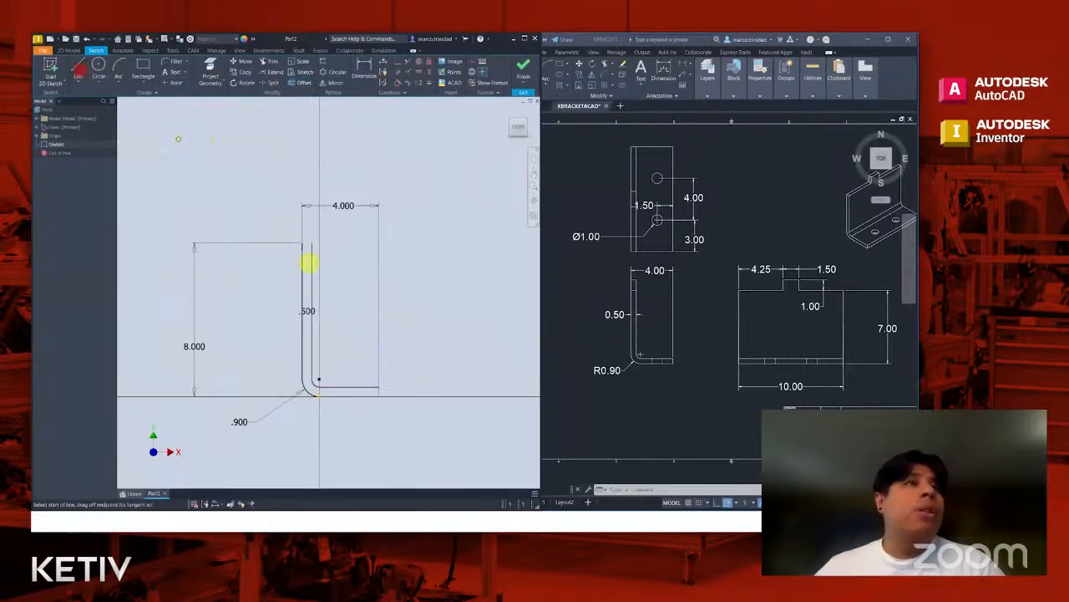
scroll(305, 246, "up", 3)
left_click(300, 233)
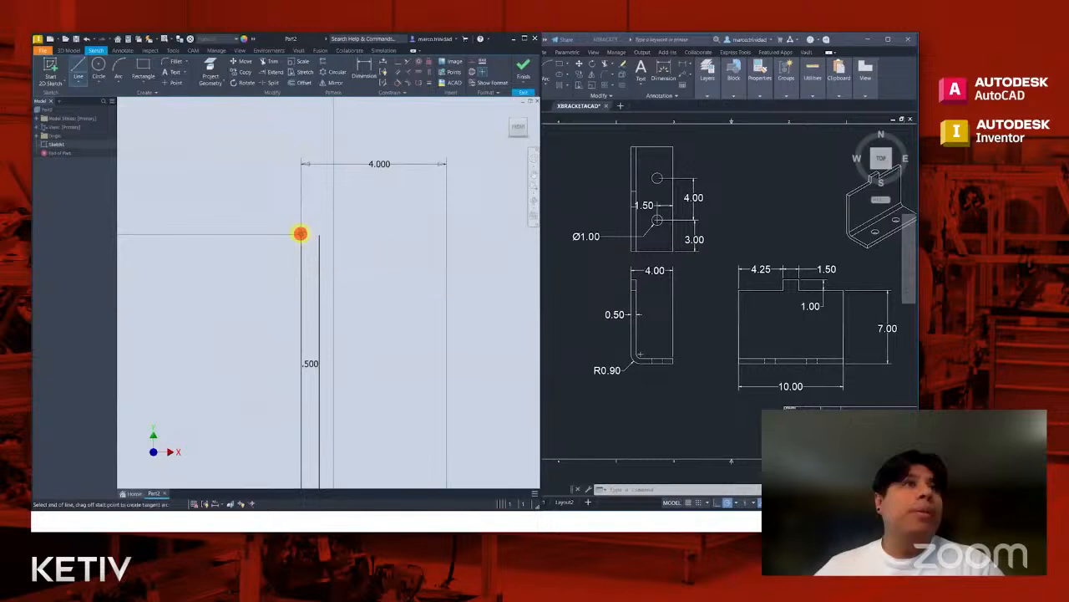
scroll(372, 263, "down", 4)
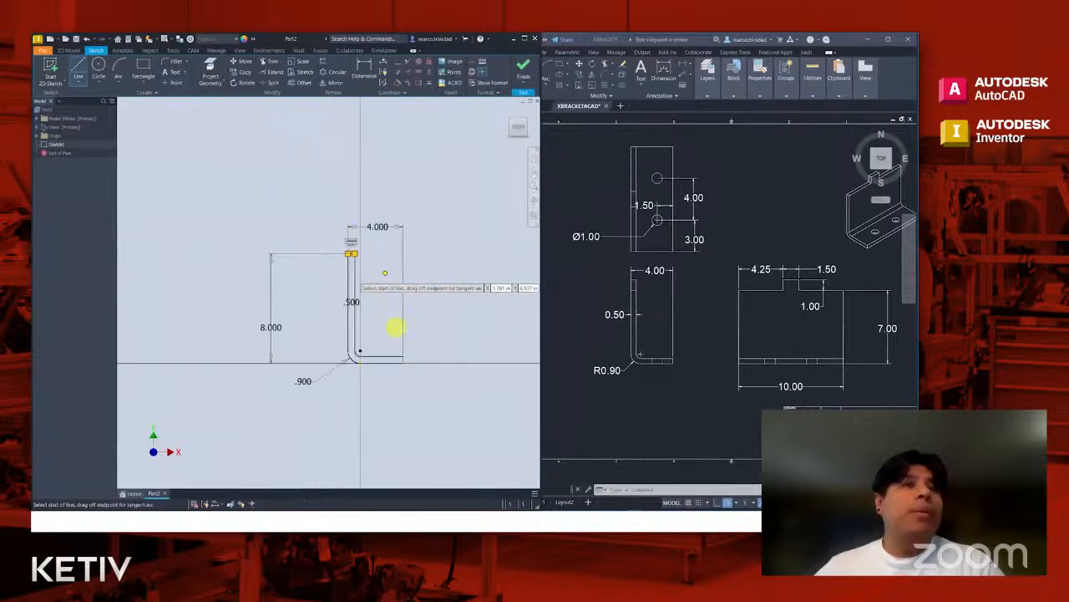
- Close the free end of the horizontal leg with a short vertical line joining the outer and offset lines, and finish the sketch
scroll(396, 354, "up", 3)
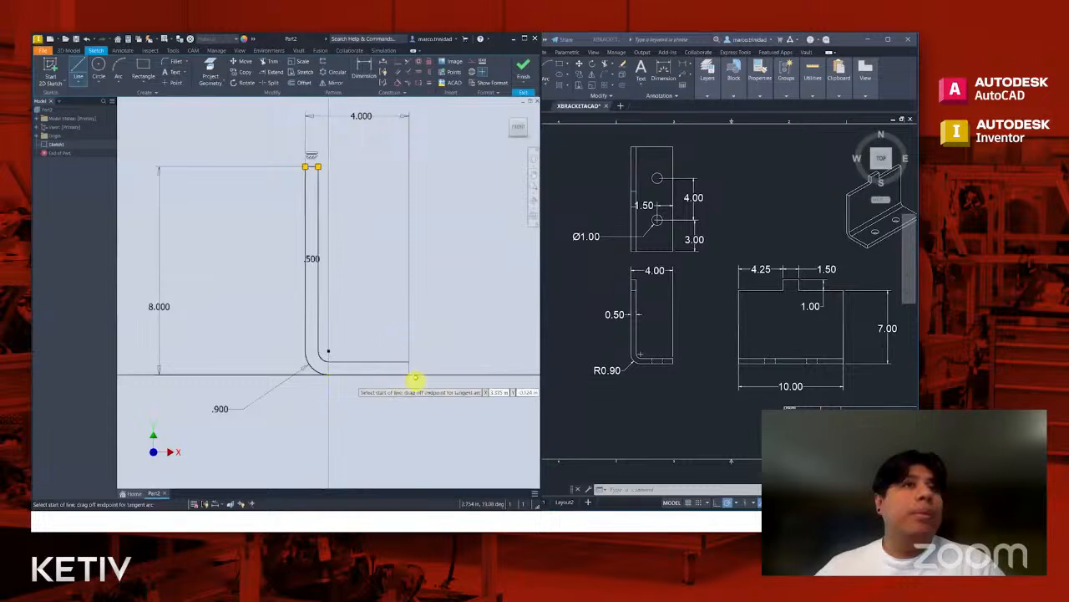
left_click(410, 374)
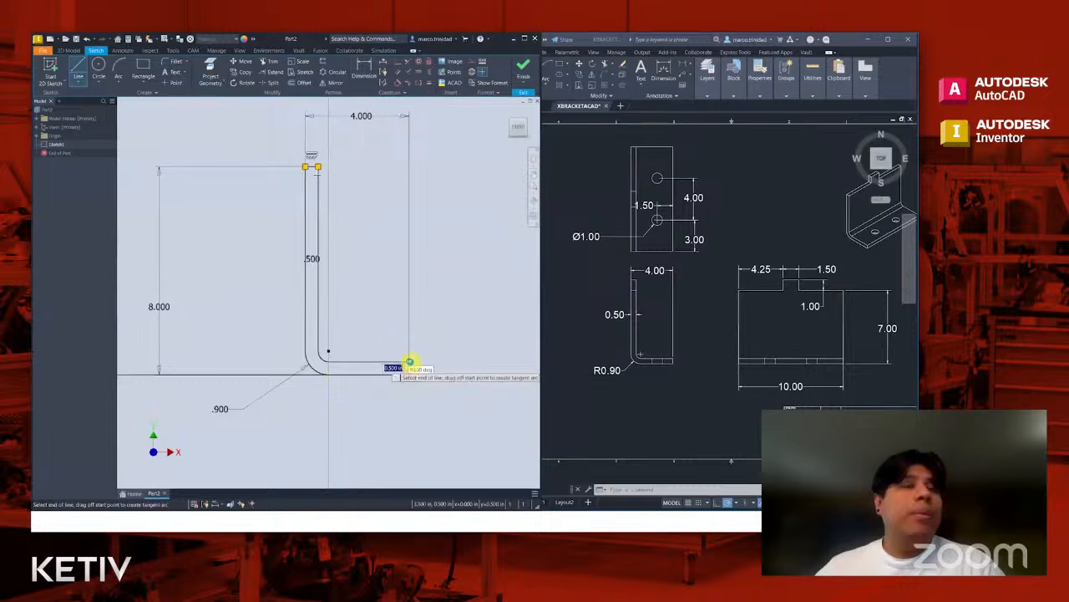
left_click(411, 362)
key("Escape")
key("Escape")
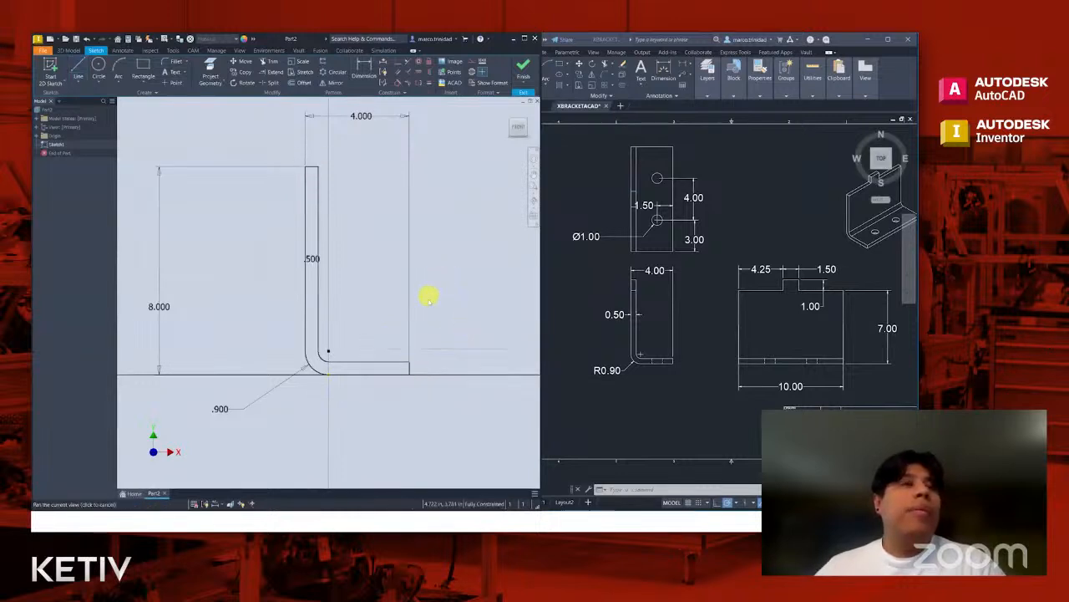
scroll(430, 297, "down", 2)
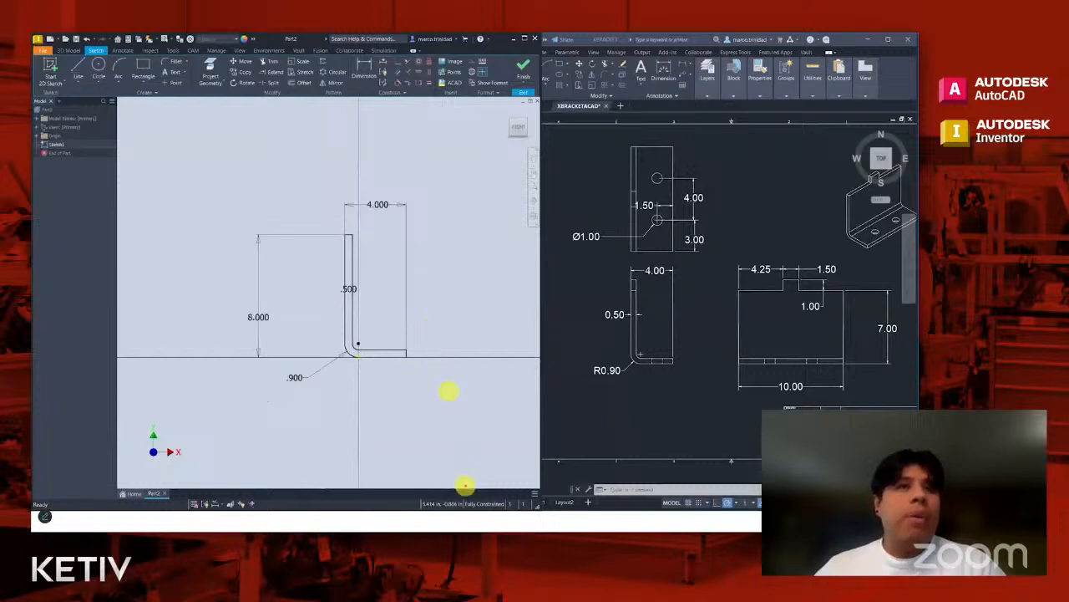
left_click_drag(479, 496, 476, 411)
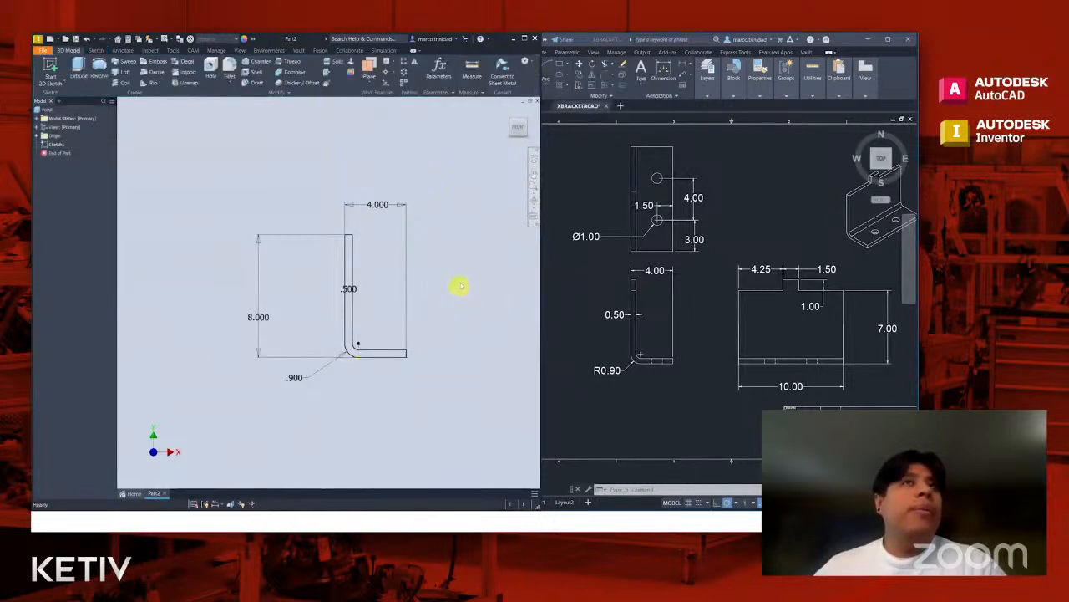
- Extrude the closed L-shaped profile 10 in to one side of the sketch plane as a new solid
left_click(510, 112)
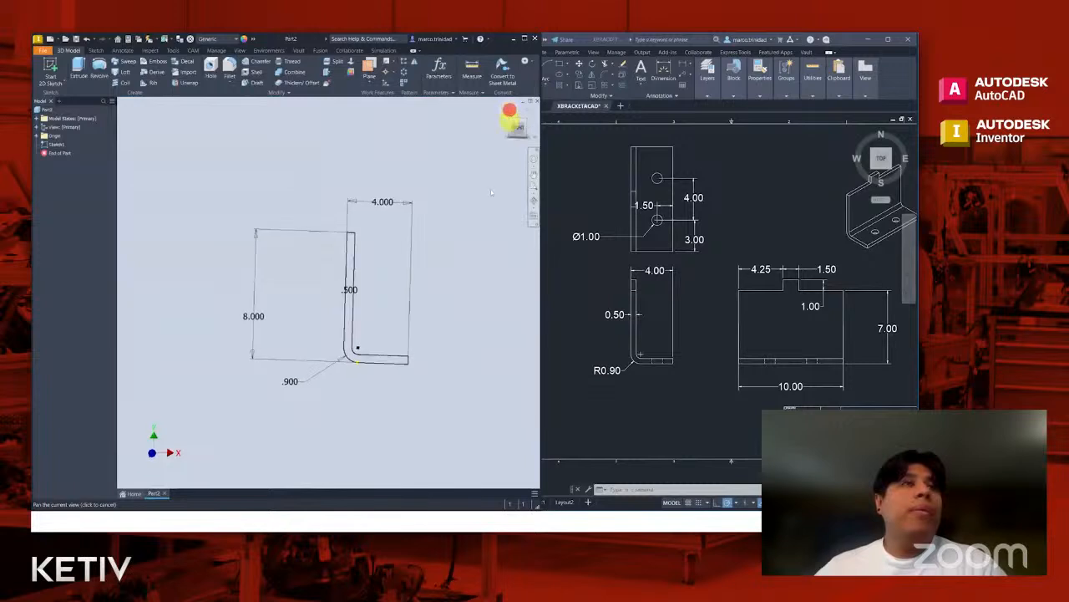
scroll(452, 285, "down", 3)
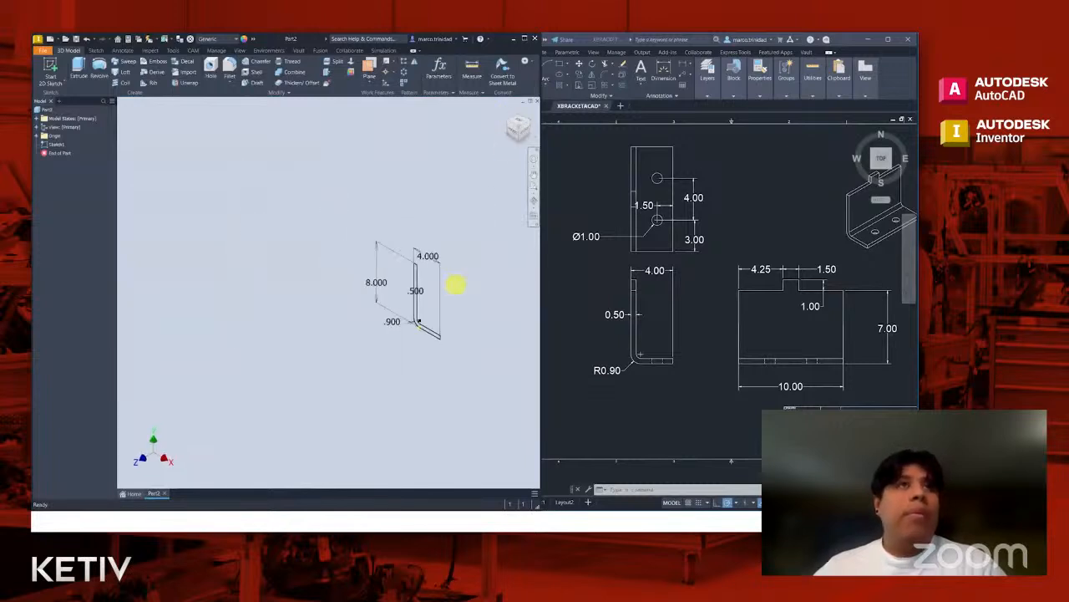
middle_click_drag(474, 282, 432, 298)
scroll(419, 304, "up", 3)
key("e")
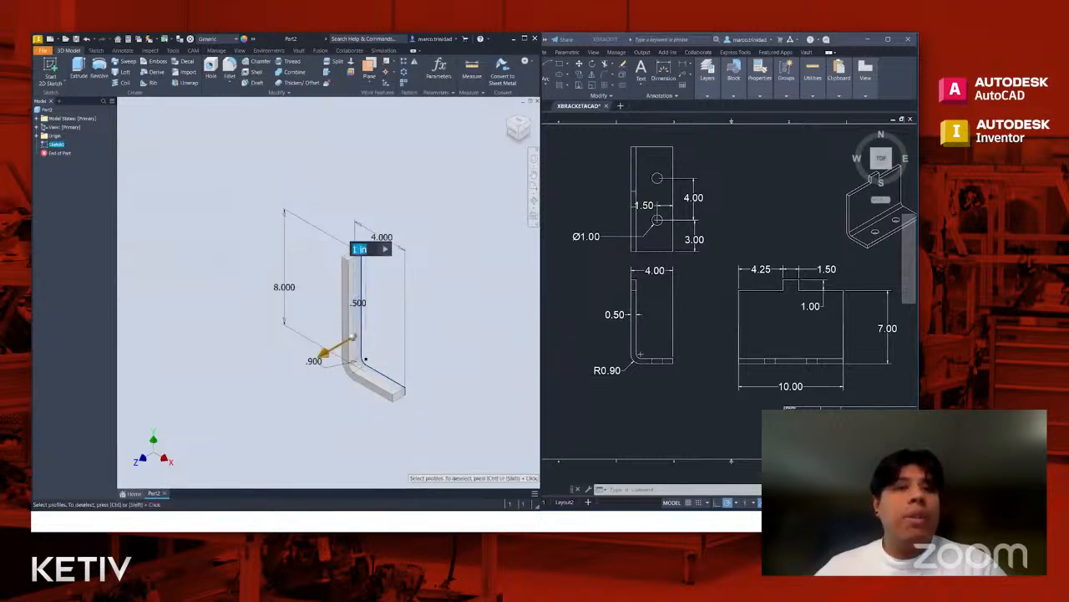
left_click_drag(418, 305, 483, 283)
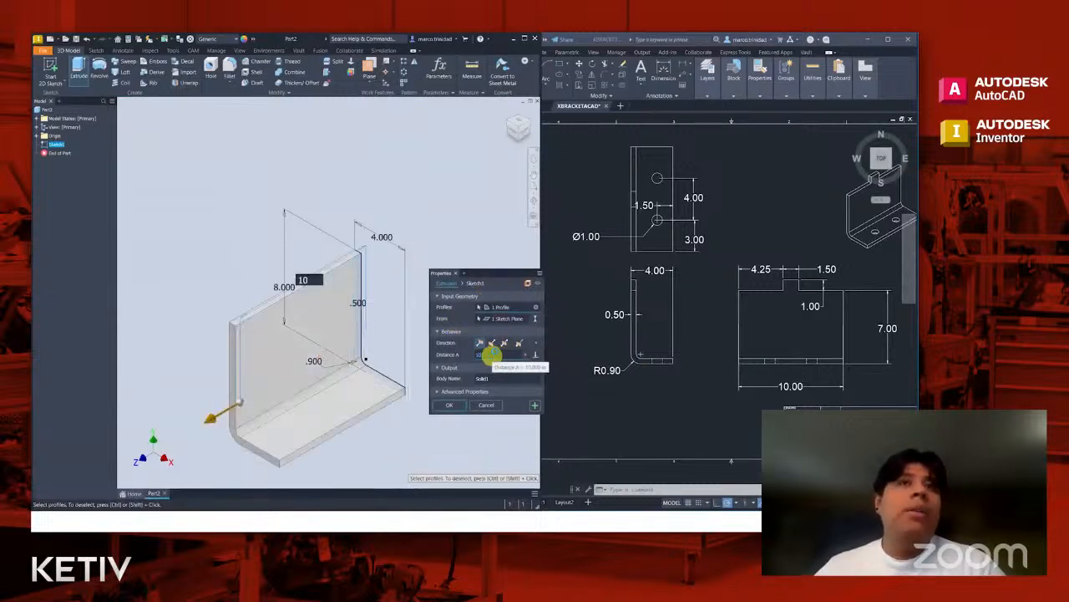
left_click(448, 405)
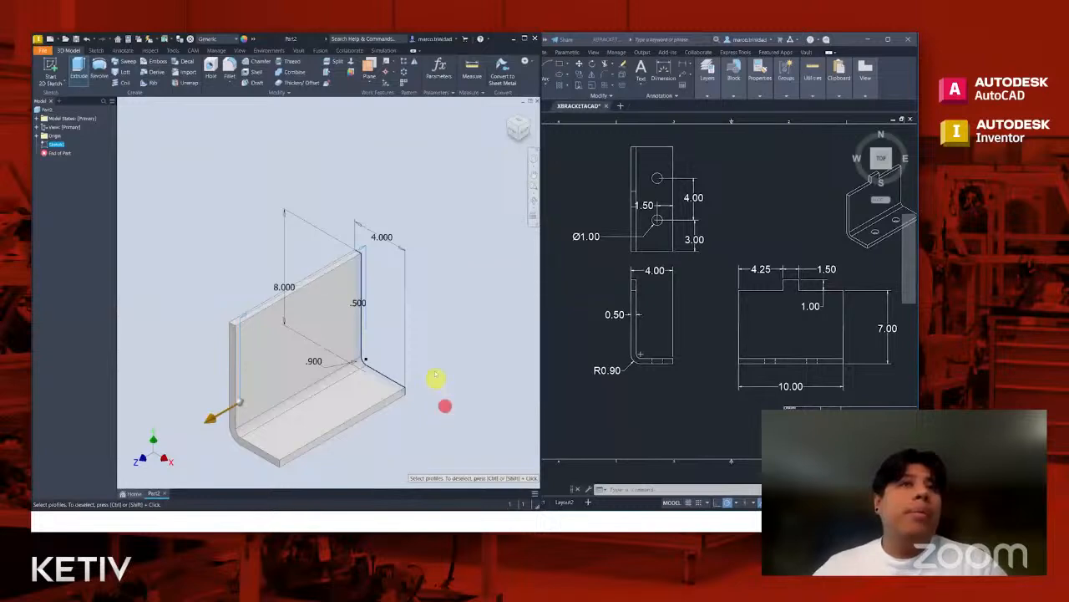
scroll(423, 362, "down", 3)
middle_click_drag(425, 361, 448, 361)
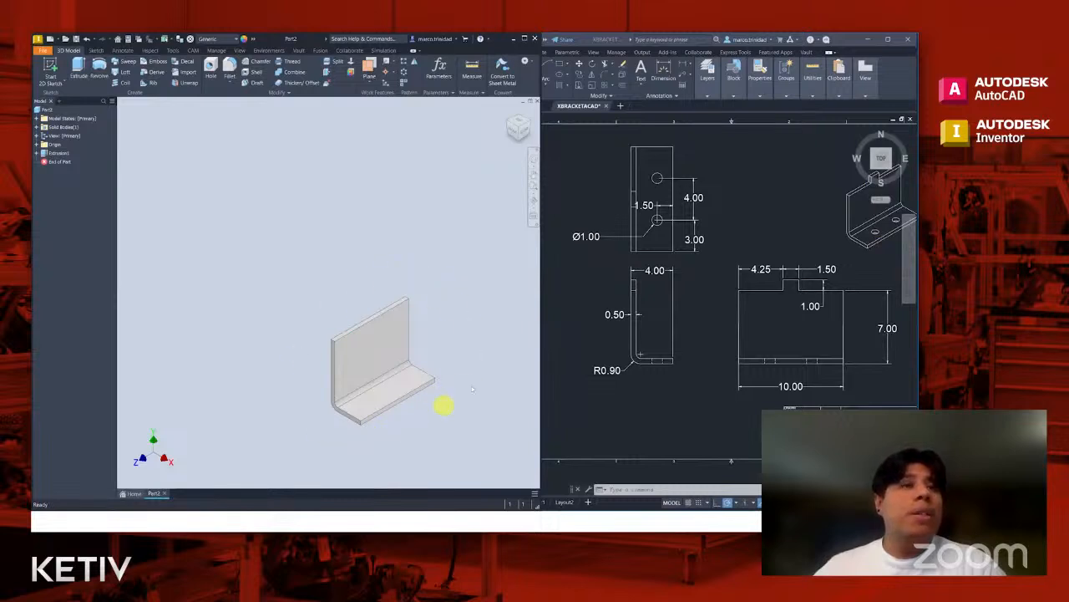
middle_click_drag(468, 376, 444, 366)
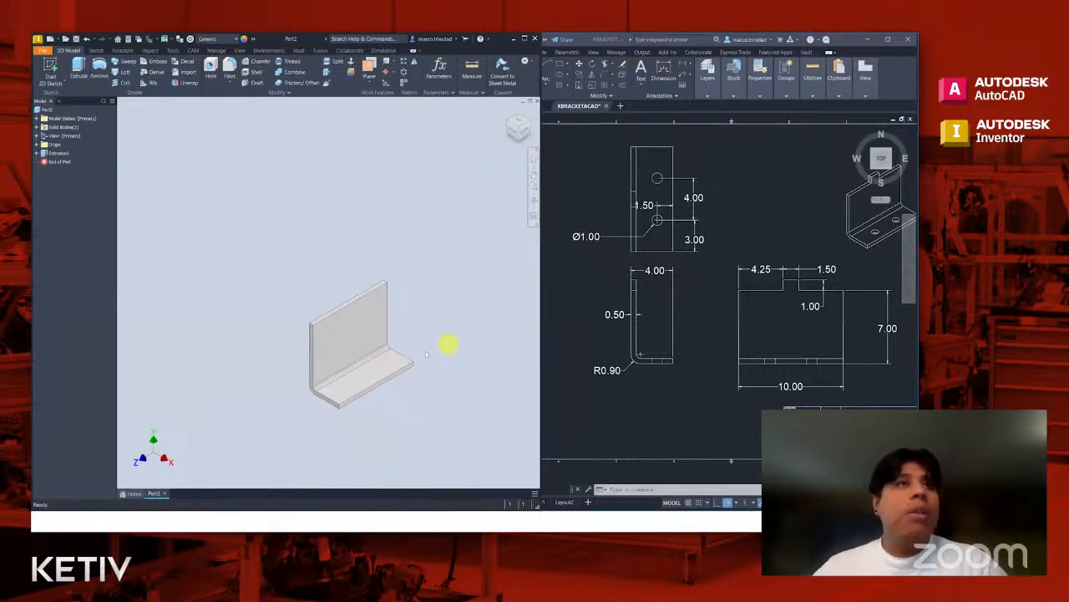